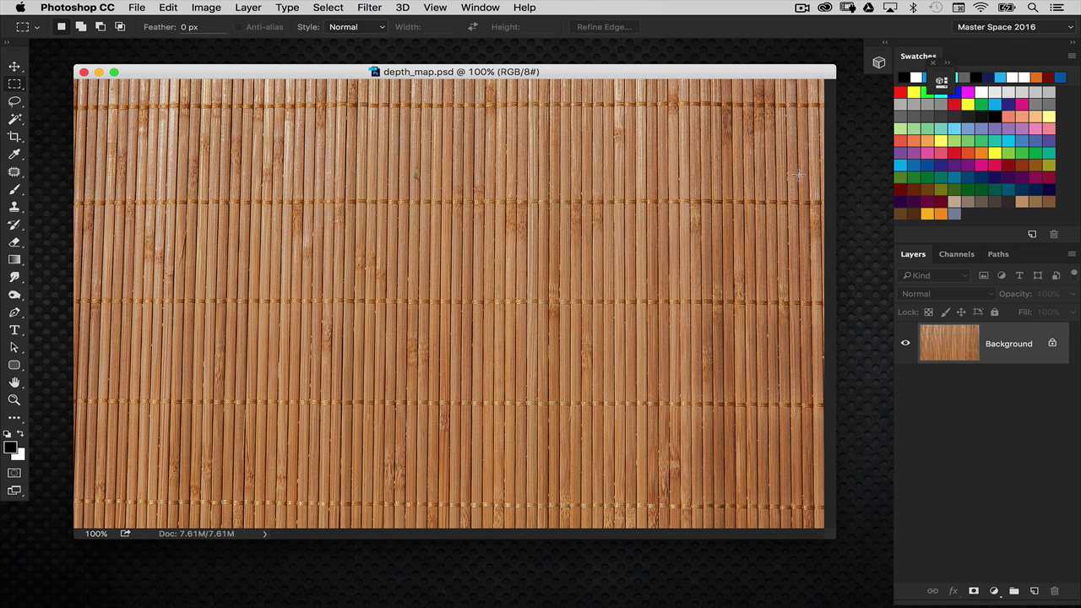
Step: Browse the 3D mesh commands and dismiss the menu without applying any
{"action": "left_click", "coordinate": [413, 7]}
{"action": "mouse_move", "coordinate": [431, 142]}
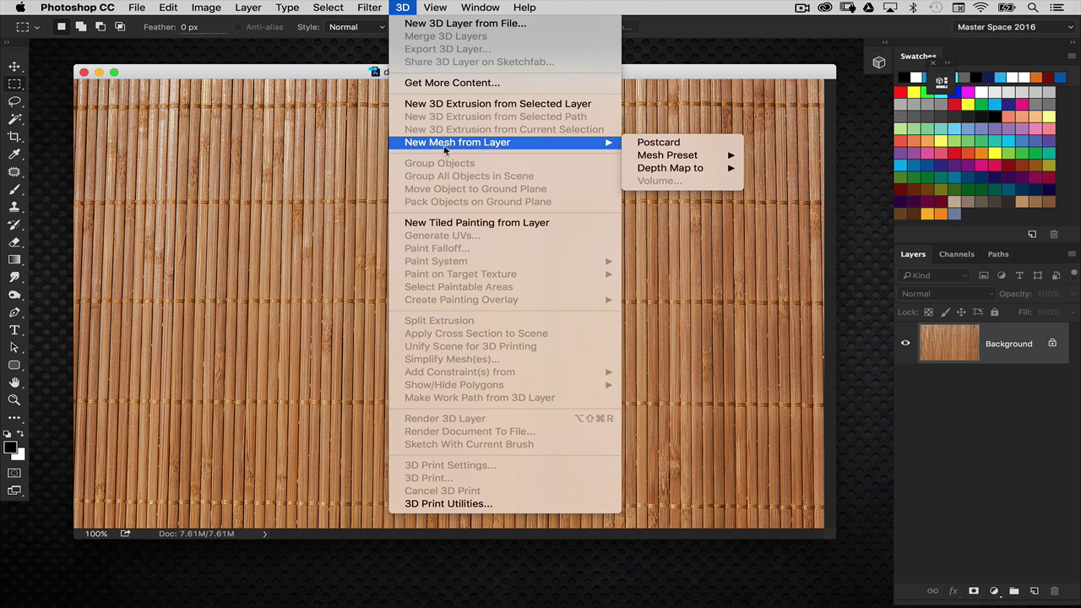
{"action": "mouse_move", "coordinate": [694, 168]}
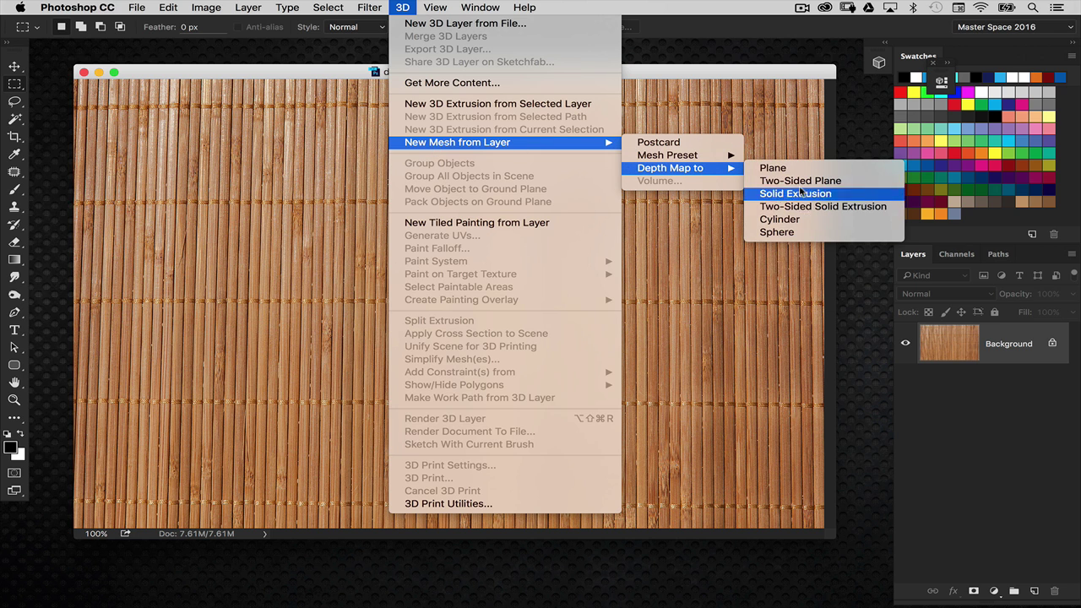
{"action": "left_click", "coordinate": [710, 286]}
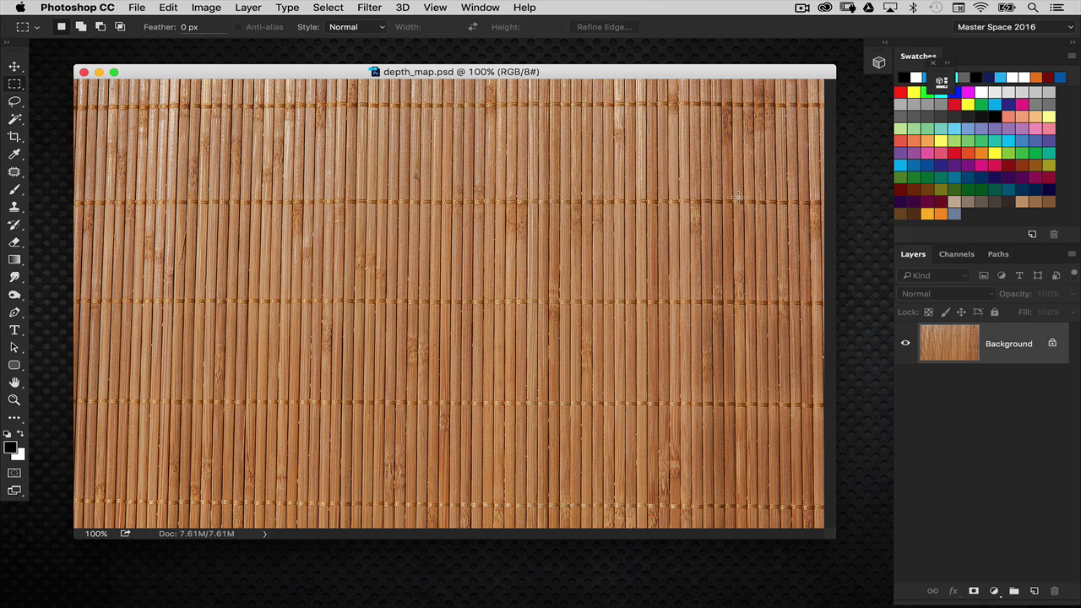
Step: With the Gradient Tool, set the gradient's 28% stop to a grey from Swatches
{"action": "left_click", "coordinate": [15, 259]}
{"action": "left_click", "coordinate": [111, 27]}
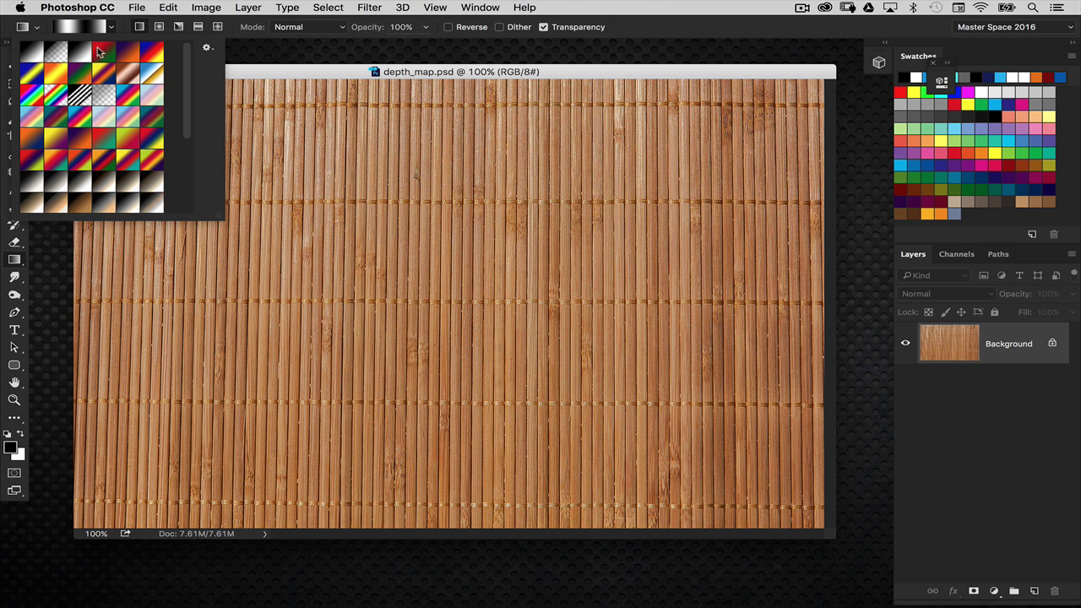
{"action": "left_click", "coordinate": [84, 28]}
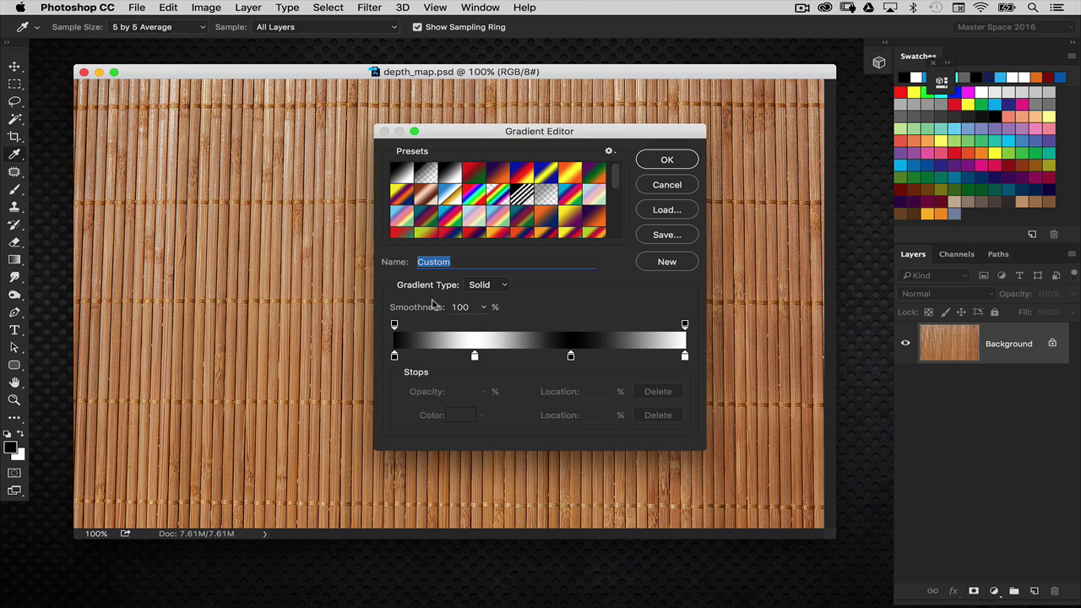
{"action": "left_click", "coordinate": [476, 356]}
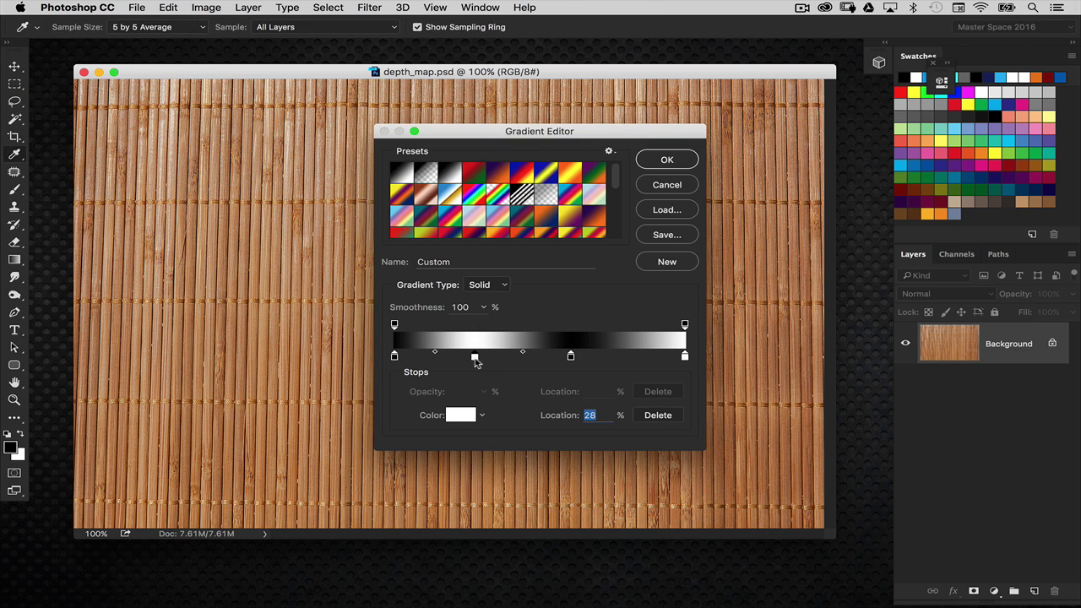
{"action": "left_click", "coordinate": [471, 415]}
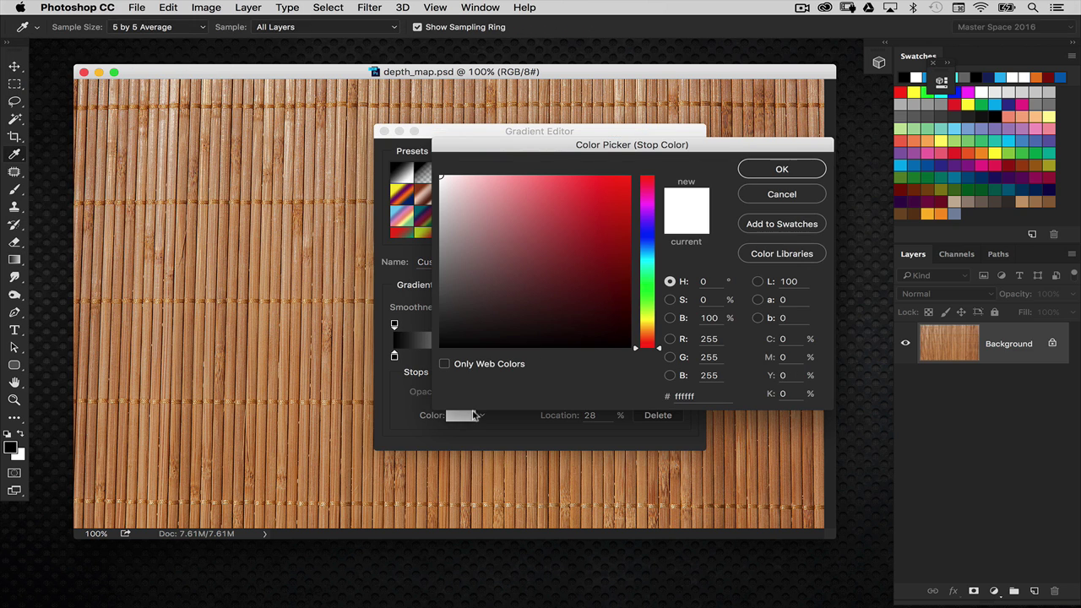
{"action": "left_click", "coordinate": [902, 108]}
{"action": "left_click", "coordinate": [770, 172]}
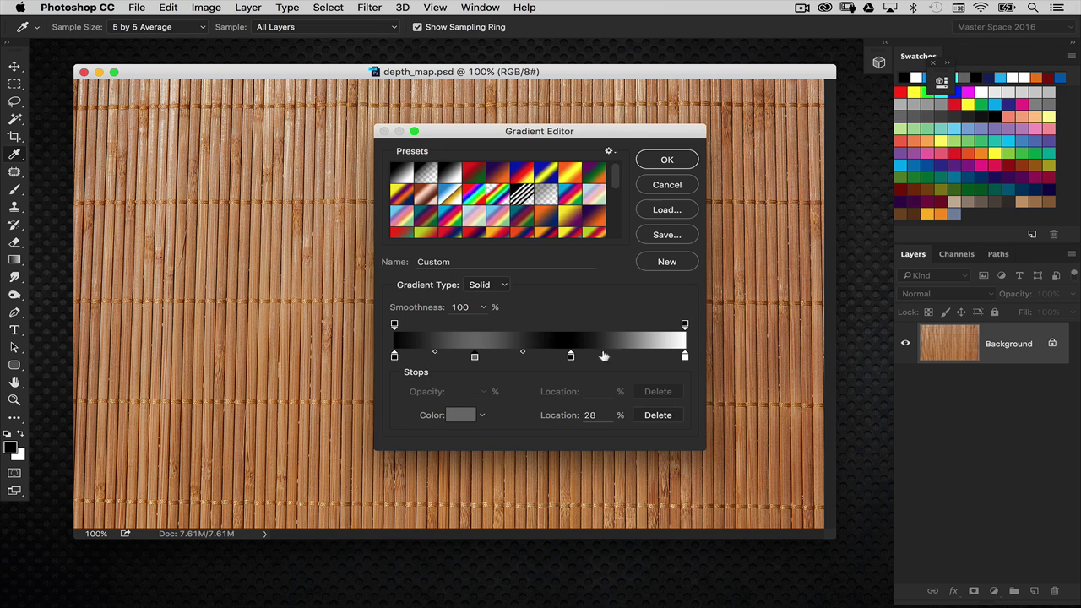
Step: Make the 100% stop grey, move the black stop to 59%, and confirm the gradient
{"action": "left_click", "coordinate": [685, 356]}
{"action": "left_click", "coordinate": [460, 414]}
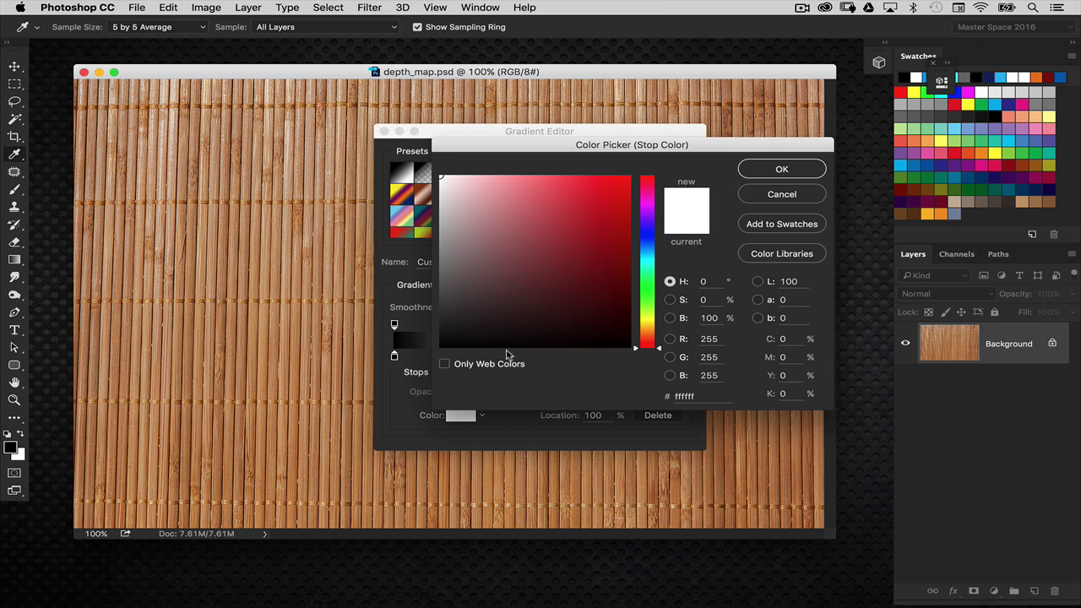
{"action": "left_click", "coordinate": [901, 109]}
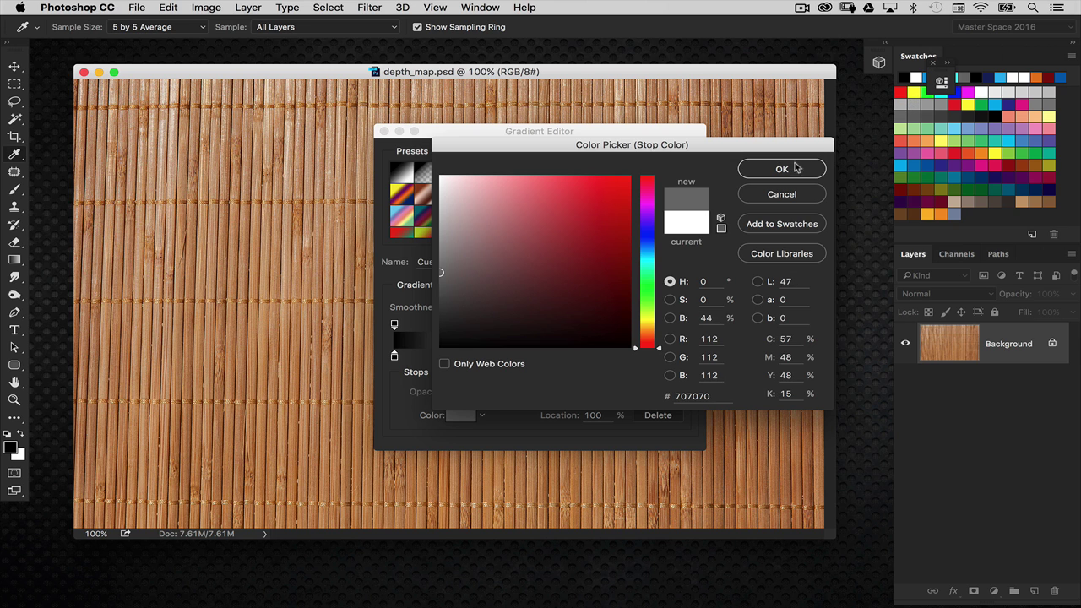
{"action": "left_click", "coordinate": [782, 169]}
{"action": "left_click_drag", "start_coordinate": [572, 357], "coordinate": [571, 357]}
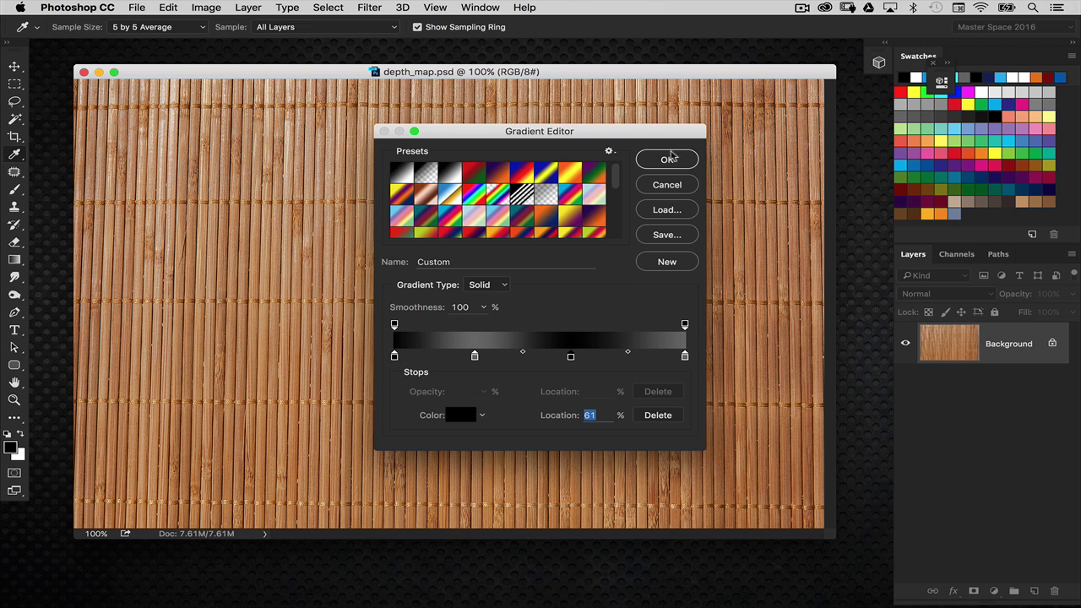
{"action": "left_click", "coordinate": [668, 162]}
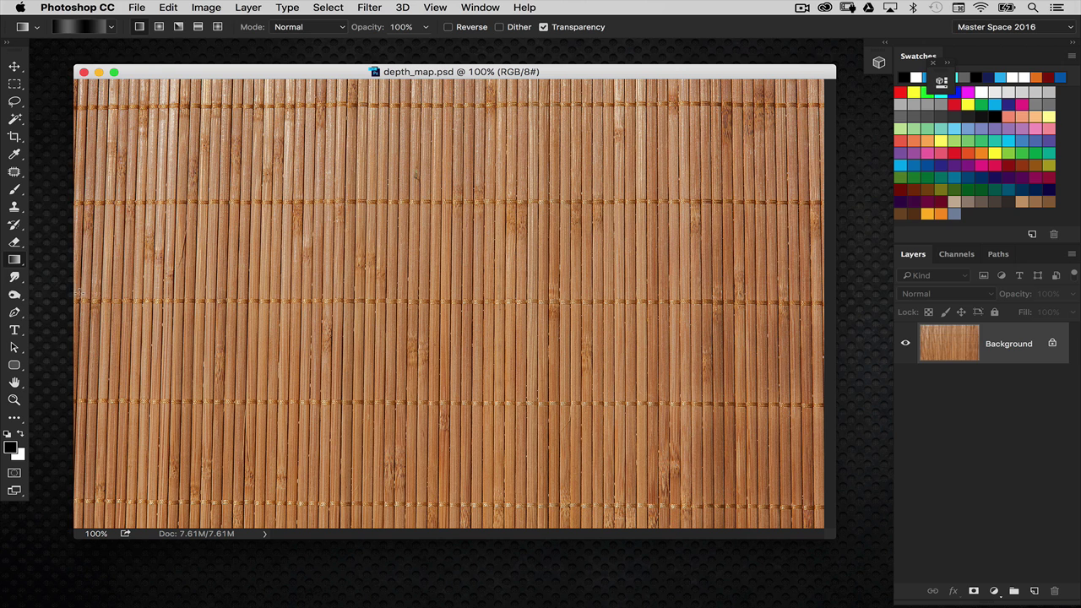
Step: Add a new Layer 1, test the gradient fill on it, then undo it
{"action": "left_click", "coordinate": [1034, 590]}
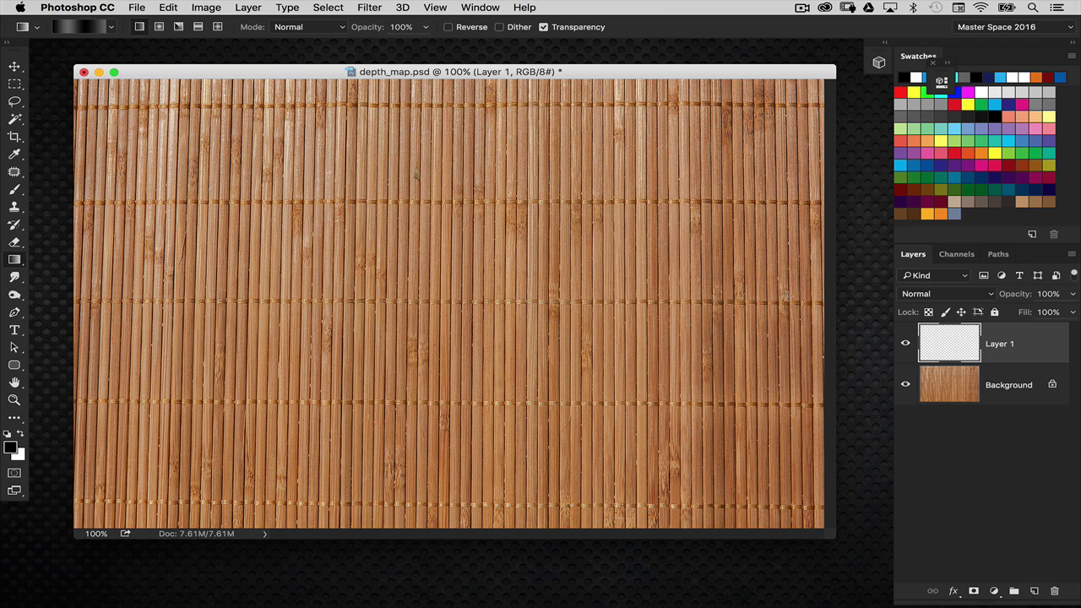
{"action": "left_click_drag", "start_coordinate": [825, 301], "coordinate": [826, 306]}
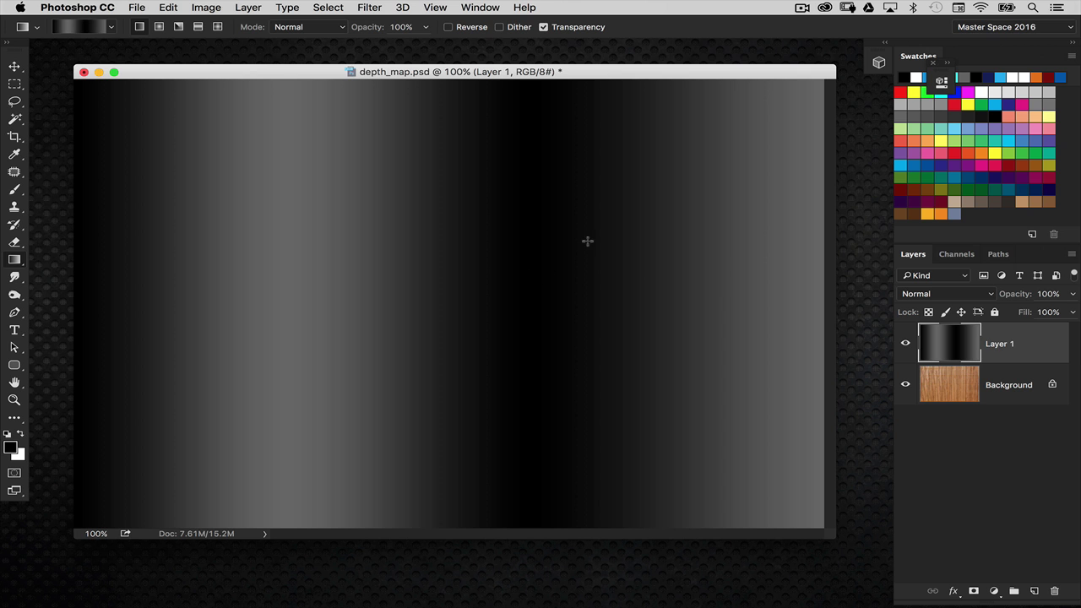
{"action": "key", "text": "super+z"}
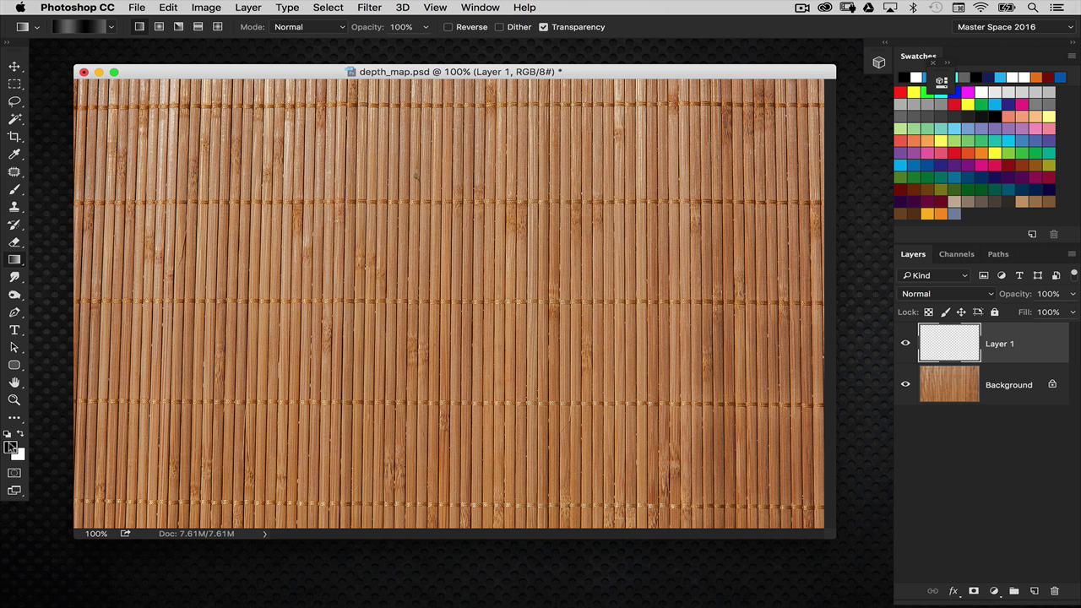
Step: Darken the 28% stop to 595858, reset the right stop, and fill Layer 1 across the canvas
{"action": "left_click", "coordinate": [90, 30]}
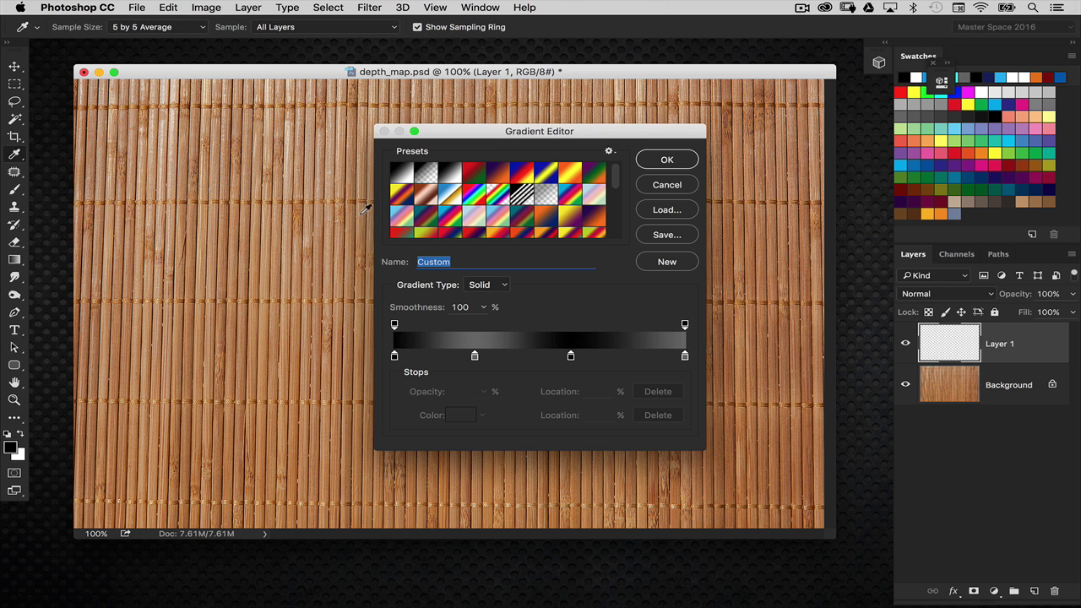
{"action": "left_click", "coordinate": [475, 356]}
{"action": "left_click", "coordinate": [452, 411]}
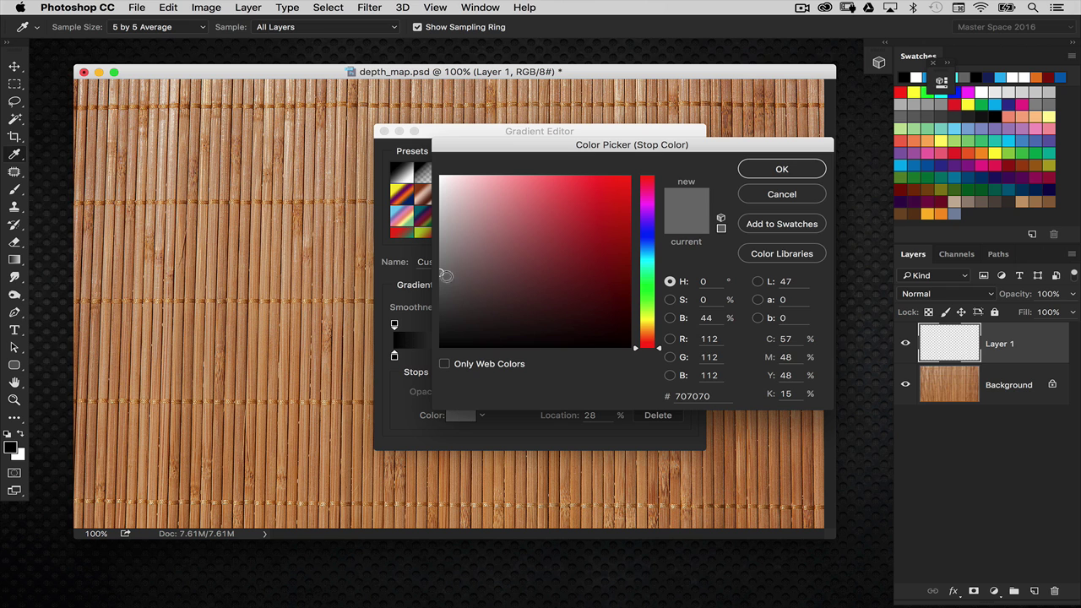
{"action": "left_click_drag", "start_coordinate": [440, 277], "coordinate": [441, 287]}
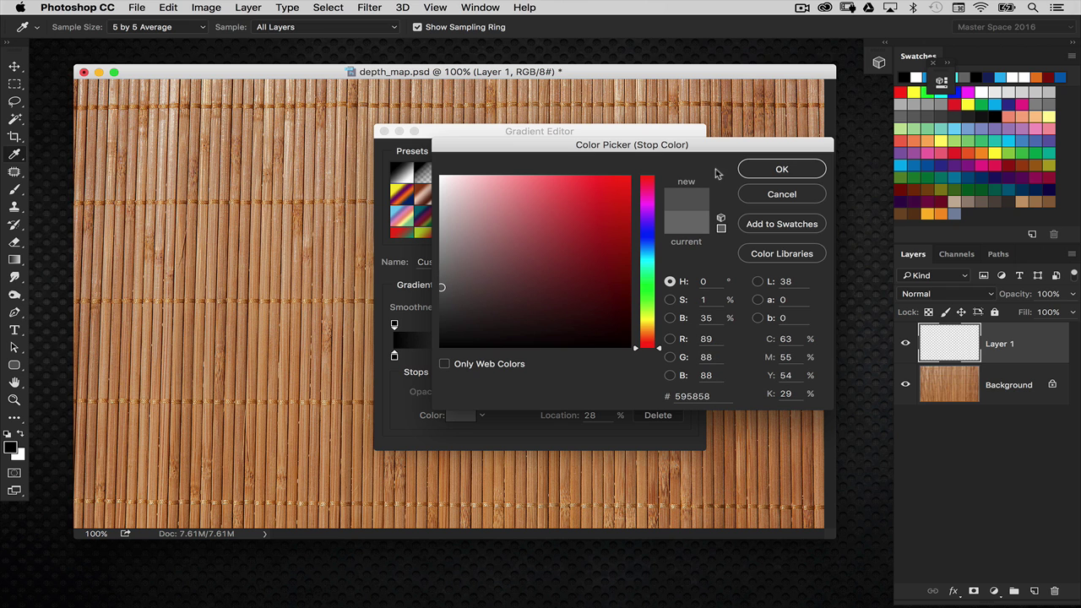
{"action": "left_click", "coordinate": [762, 172]}
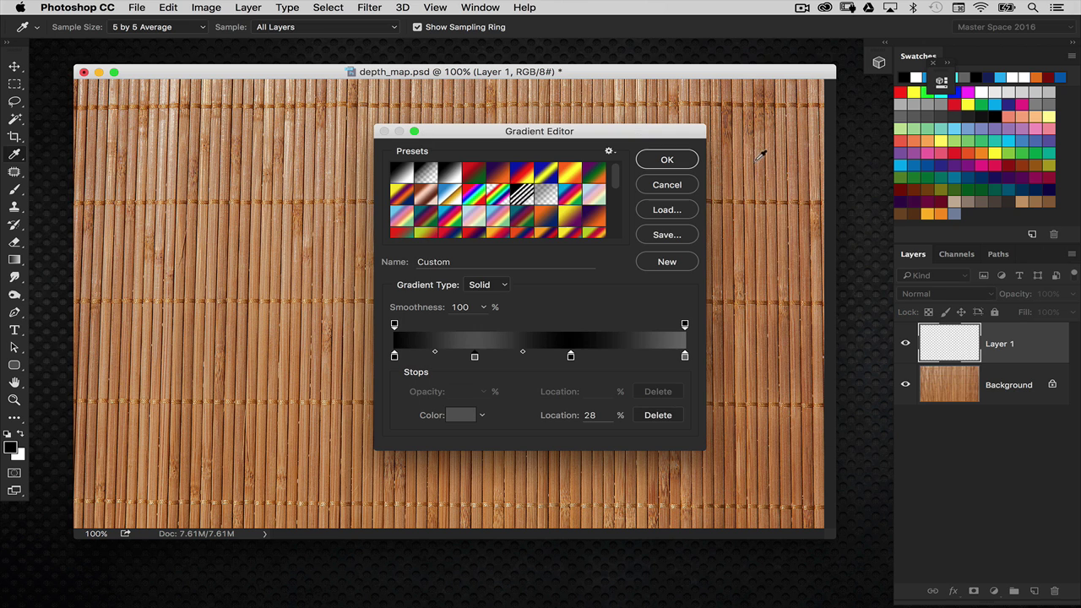
{"action": "left_click", "coordinate": [685, 356]}
{"action": "left_click", "coordinate": [466, 413]}
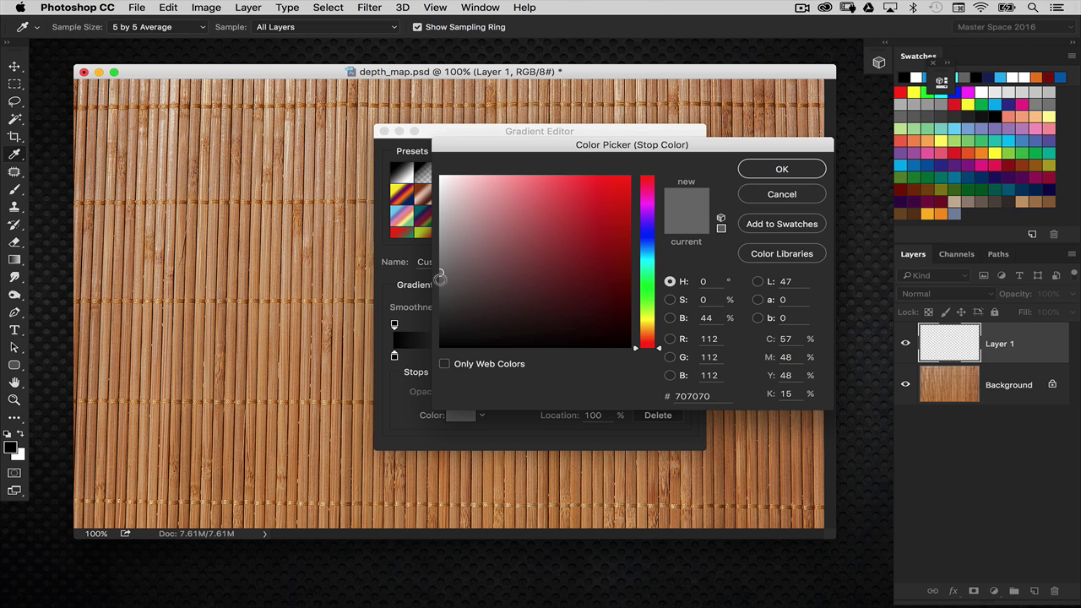
{"action": "left_click", "coordinate": [781, 172]}
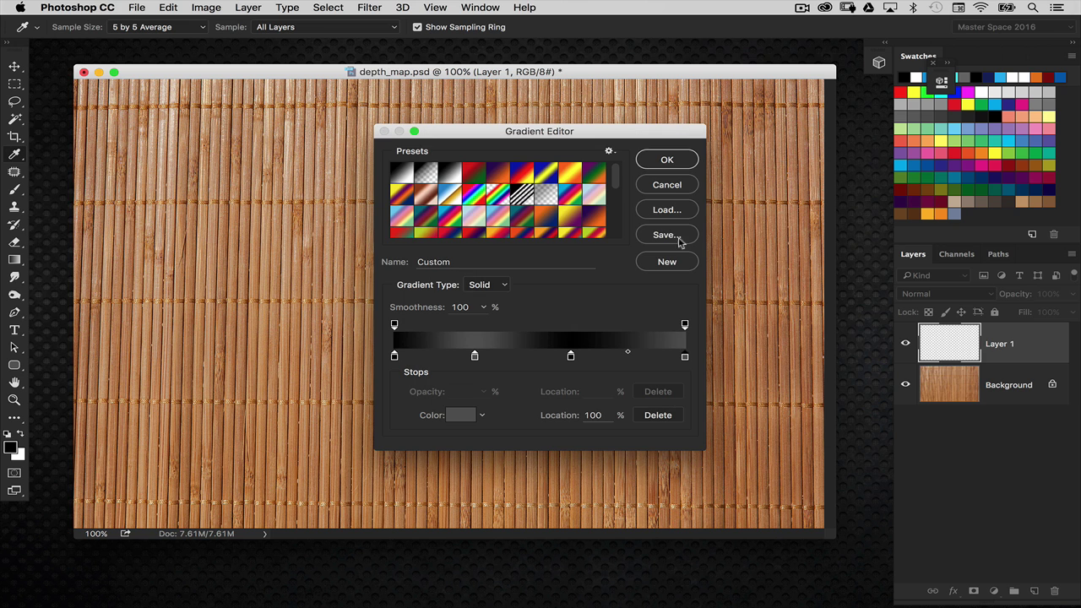
{"action": "left_click", "coordinate": [667, 161]}
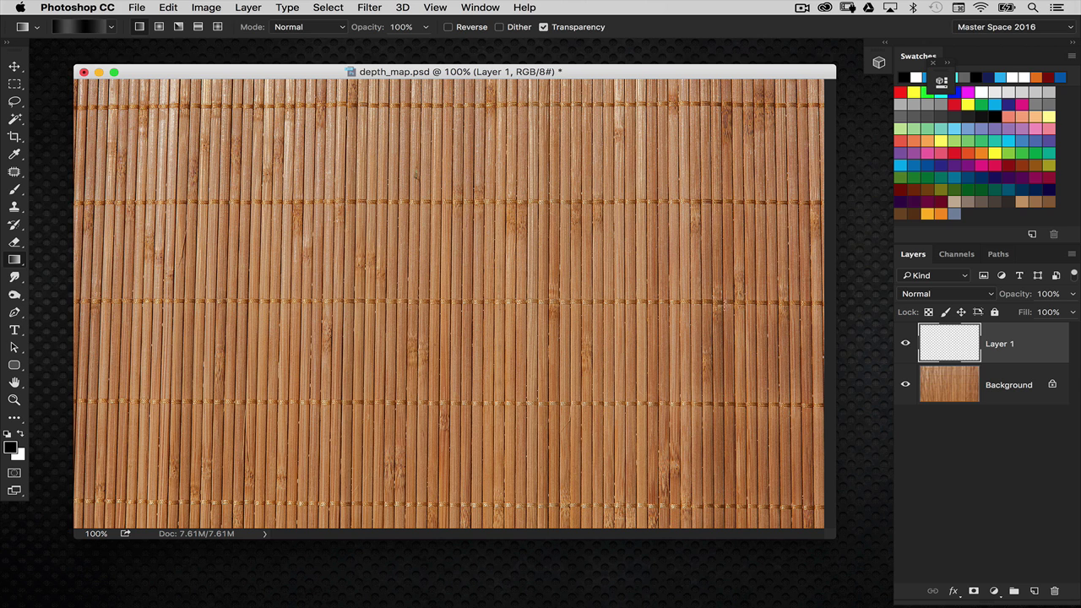
{"action": "left_click_drag", "start_coordinate": [810, 306], "coordinate": [816, 309]}
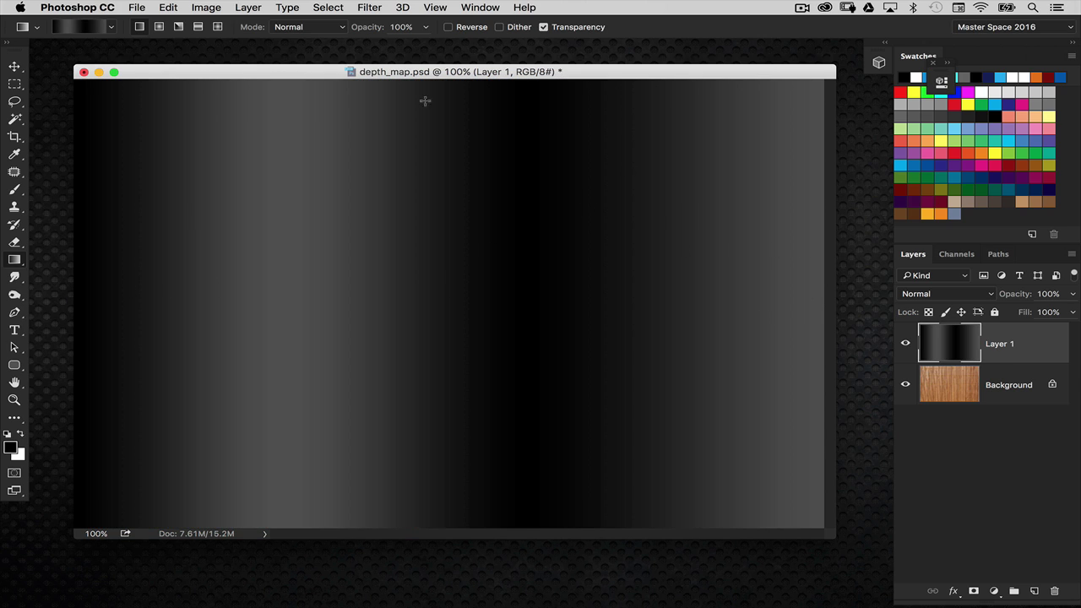
Step: Convert Layer 1 with 3D > New Mesh from Layer > Depth Map to > Plane
{"action": "left_click", "coordinate": [402, 8]}
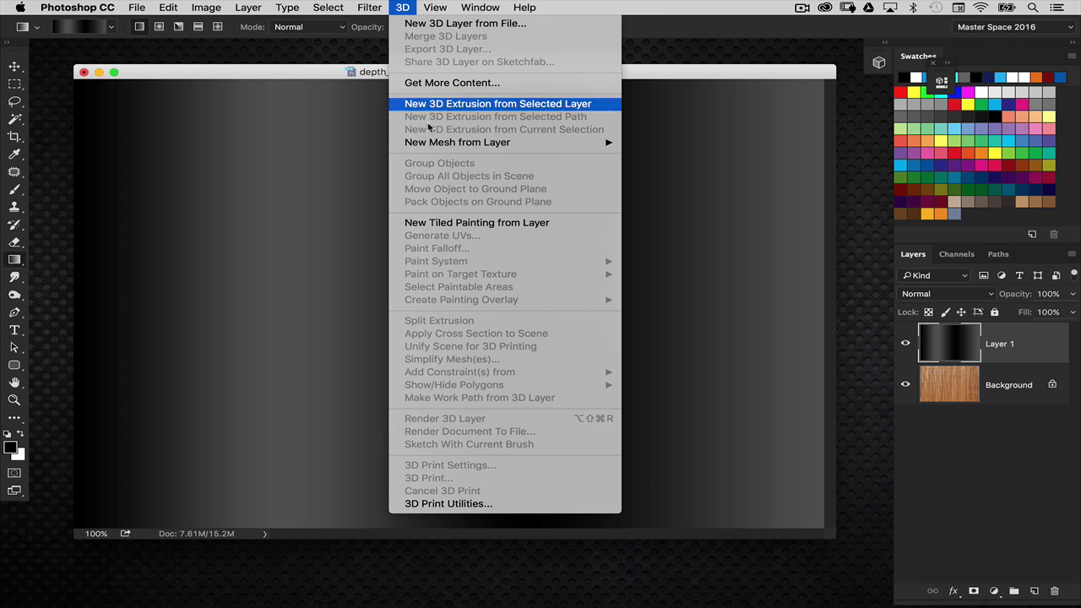
{"action": "mouse_move", "coordinate": [437, 145]}
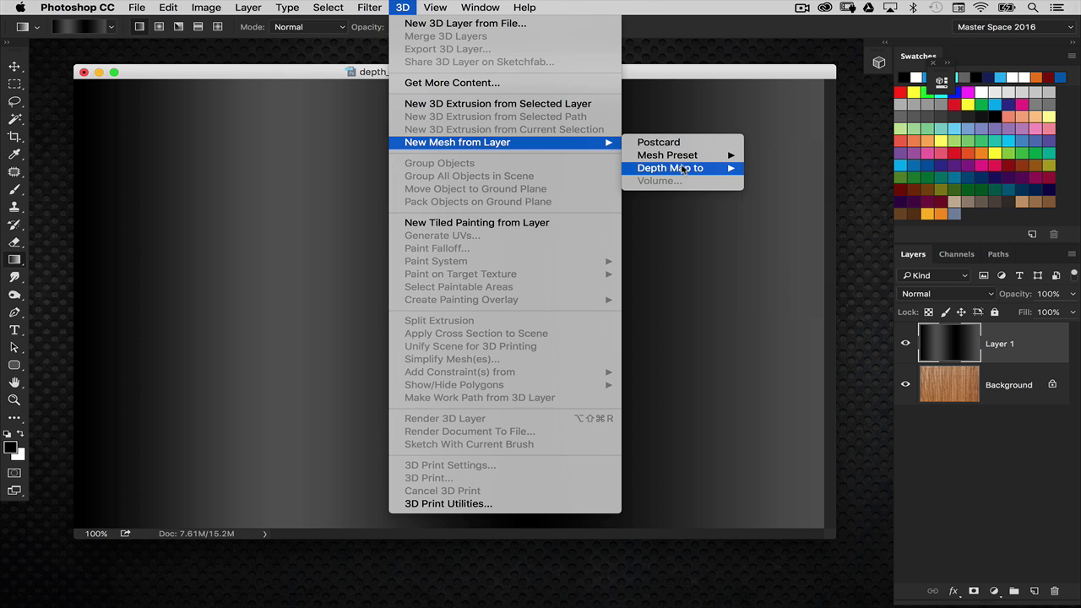
{"action": "mouse_move", "coordinate": [683, 169]}
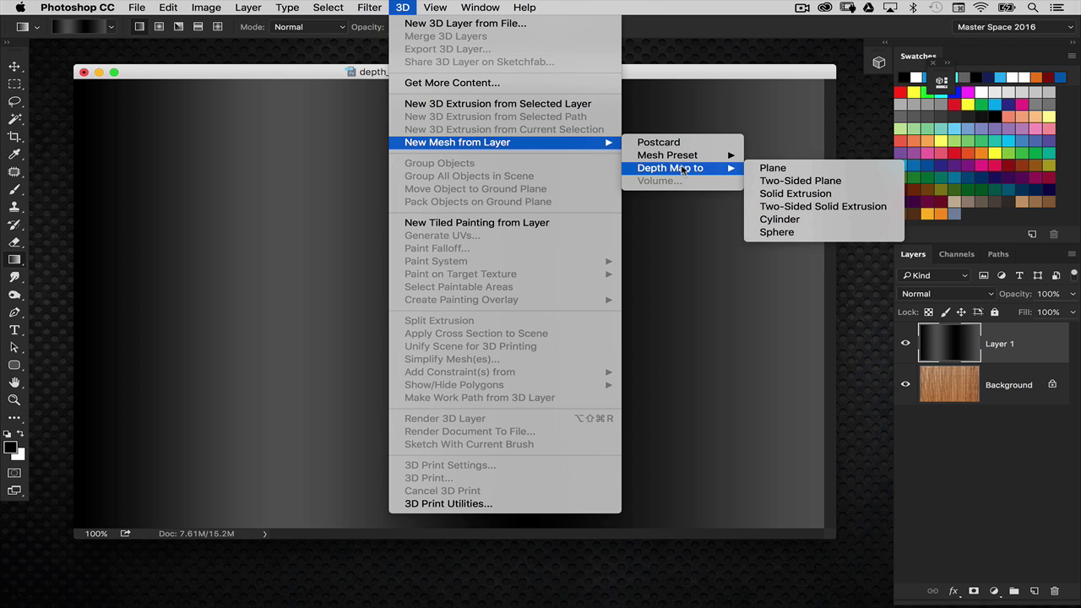
{"action": "left_click", "coordinate": [800, 173]}
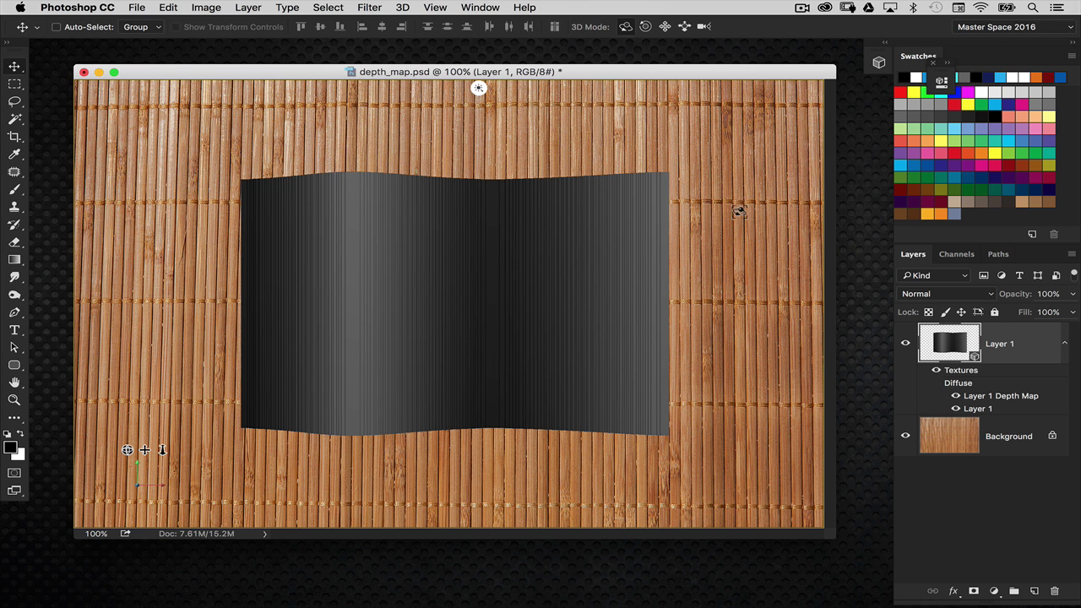
Step: Orbit the depth-map plane to inspect its wavy shape from a couple of angles
{"action": "left_click_drag", "start_coordinate": [534, 176], "coordinate": [357, 226]}
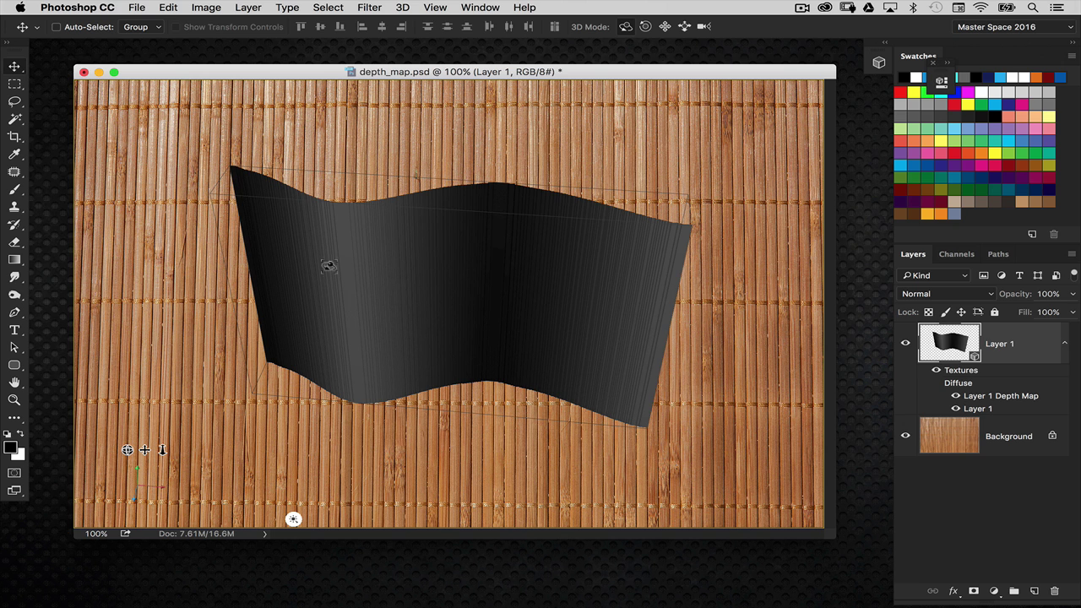
{"action": "left_click_drag", "start_coordinate": [627, 169], "coordinate": [683, 169]}
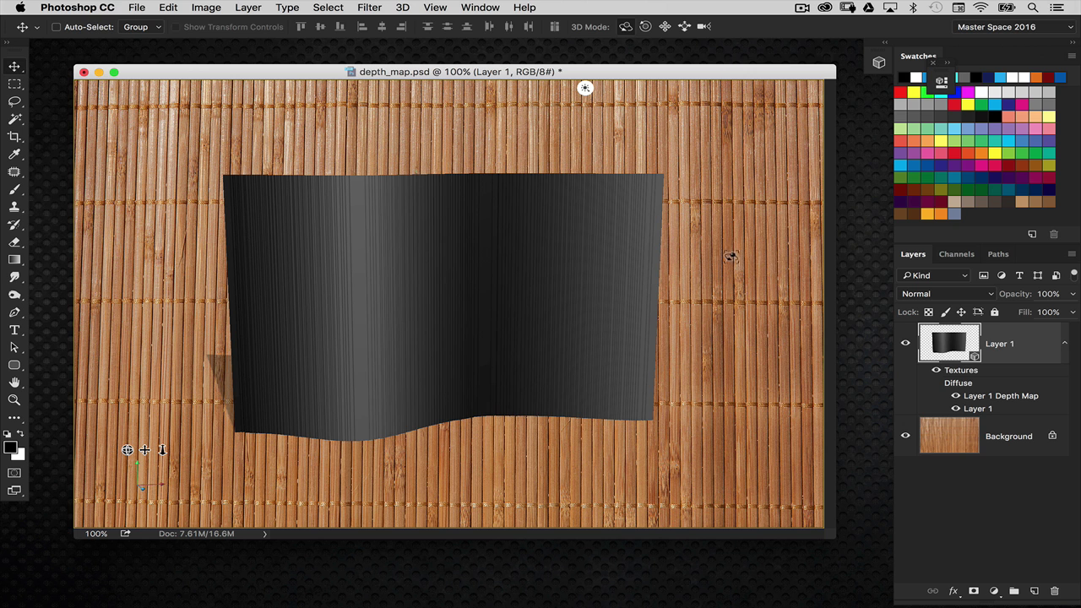
Step: Show and arrange the 3D and Properties panels, displaying Layer 1's material settings
{"action": "left_click", "coordinate": [497, 8]}
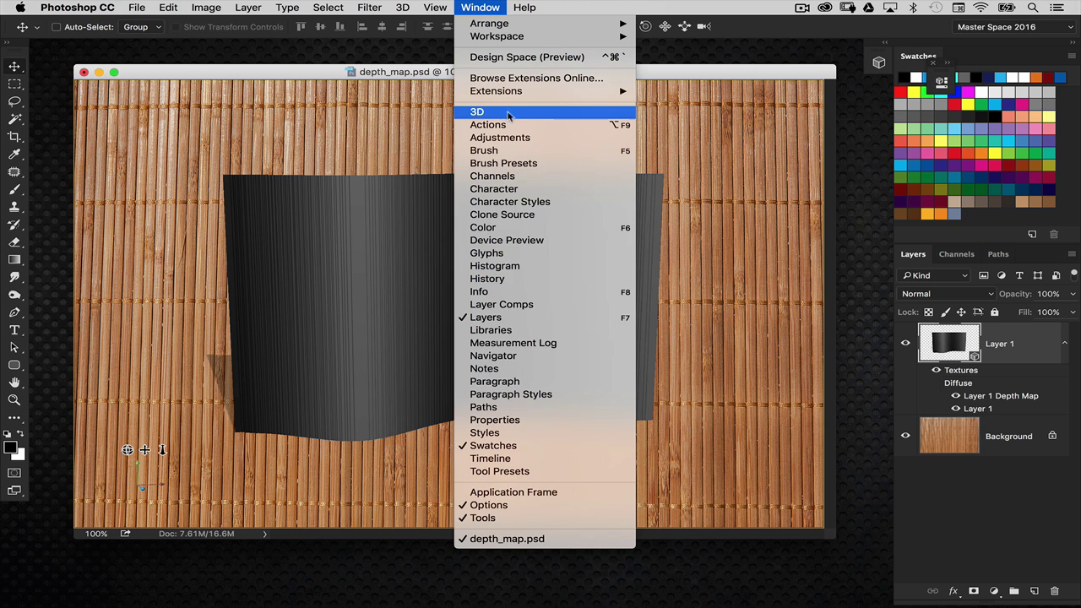
{"action": "left_click", "coordinate": [509, 112]}
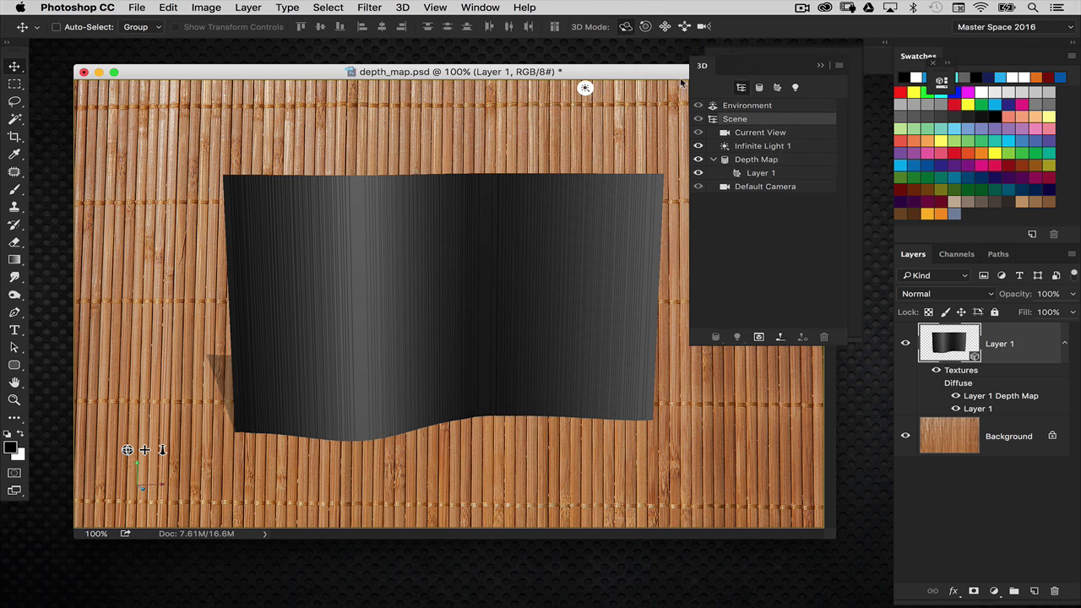
{"action": "left_click", "coordinate": [479, 7]}
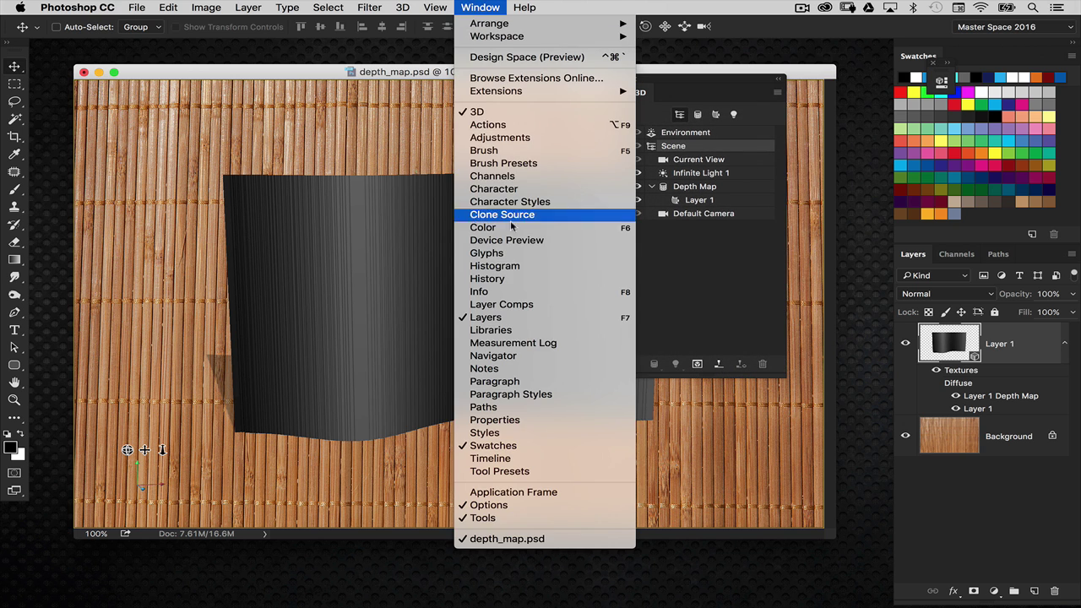
{"action": "left_click", "coordinate": [543, 420]}
{"action": "left_click_drag", "start_coordinate": [740, 86], "coordinate": [707, 356]}
{"action": "left_click_drag", "start_coordinate": [683, 85], "coordinate": [594, 163]}
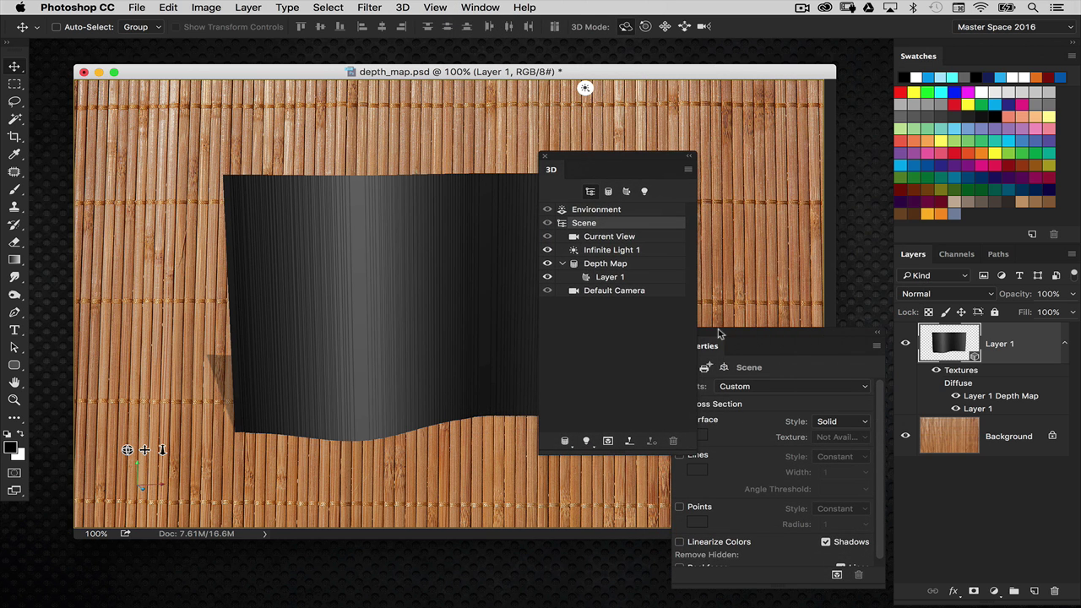
{"action": "left_click_drag", "start_coordinate": [718, 335], "coordinate": [751, 321]}
{"action": "left_click", "coordinate": [631, 264]}
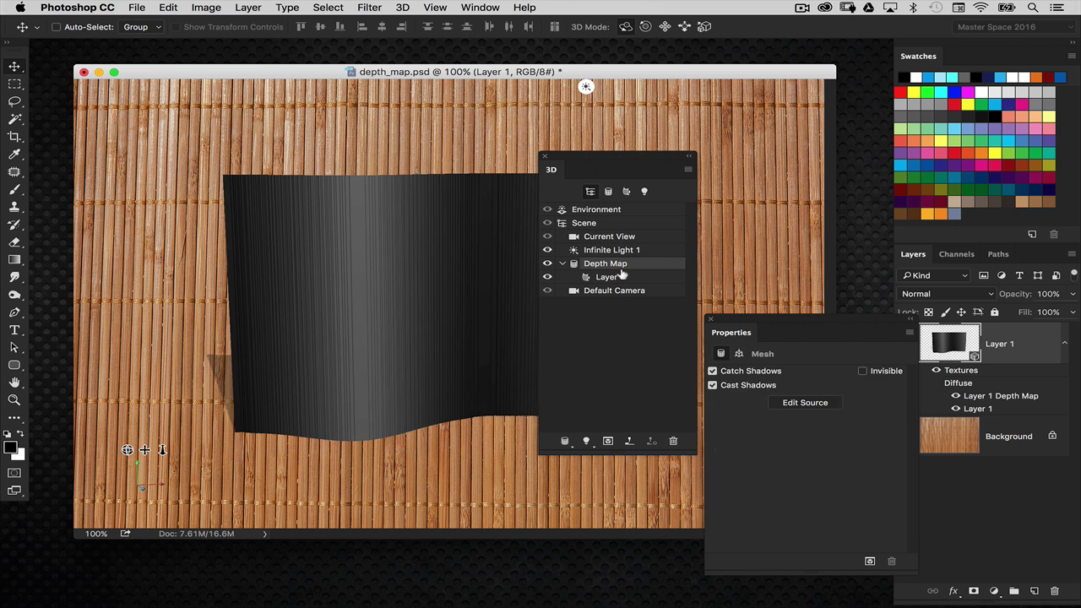
{"action": "left_click", "coordinate": [623, 276]}
{"action": "left_click_drag", "start_coordinate": [771, 321], "coordinate": [746, 244]}
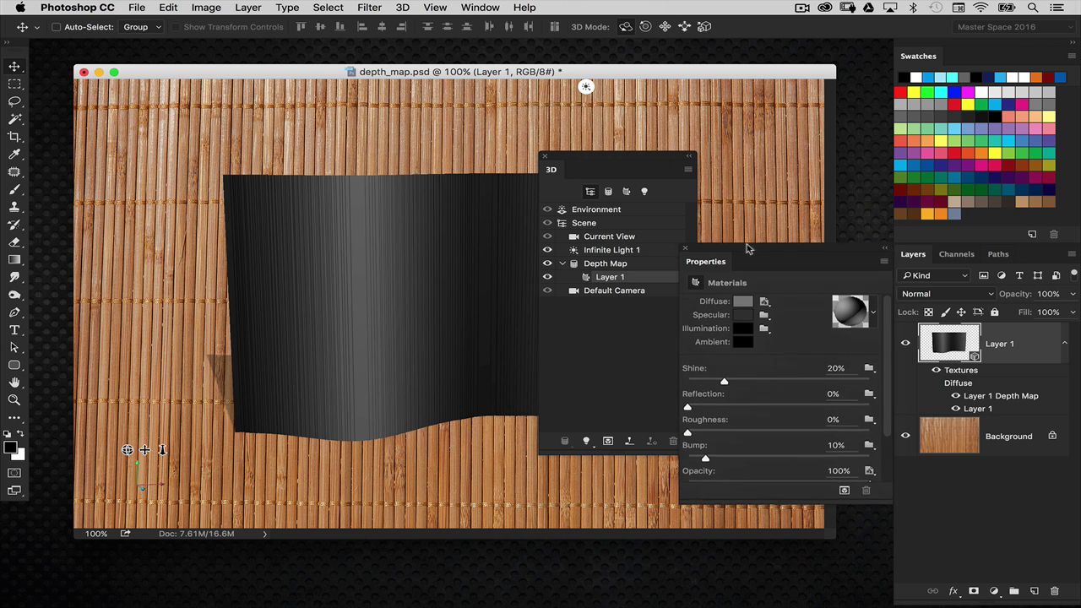
{"action": "left_click_drag", "start_coordinate": [654, 157], "coordinate": [661, 217]}
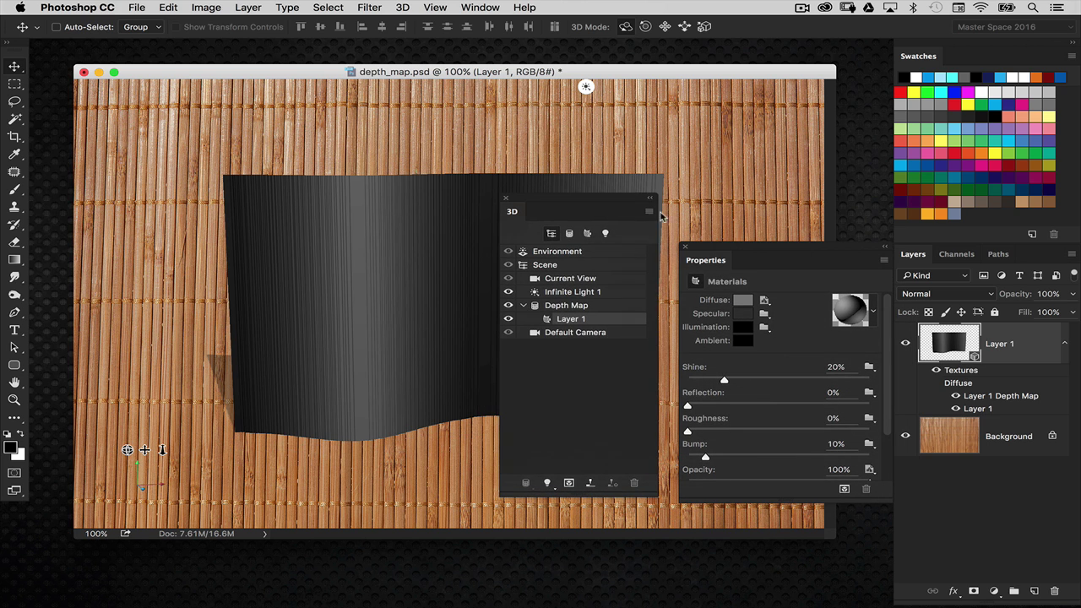
Step: Copy the entire bamboo Background image, then open Layer 1's Diffuse texture options
{"action": "left_click", "coordinate": [937, 437]}
{"action": "key", "text": "super+a"}
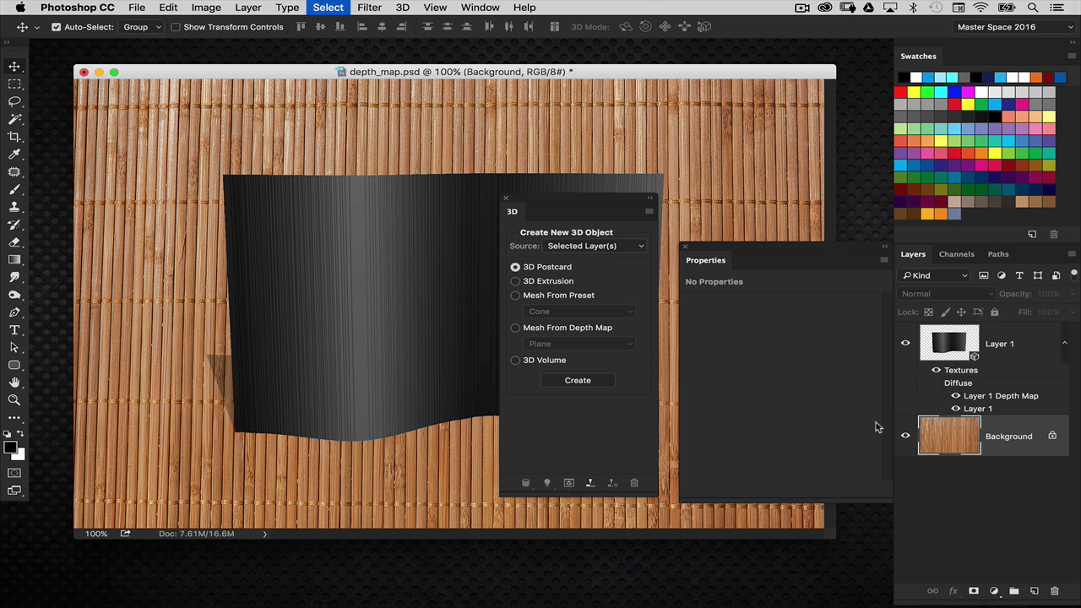
{"action": "key", "text": "super+c"}
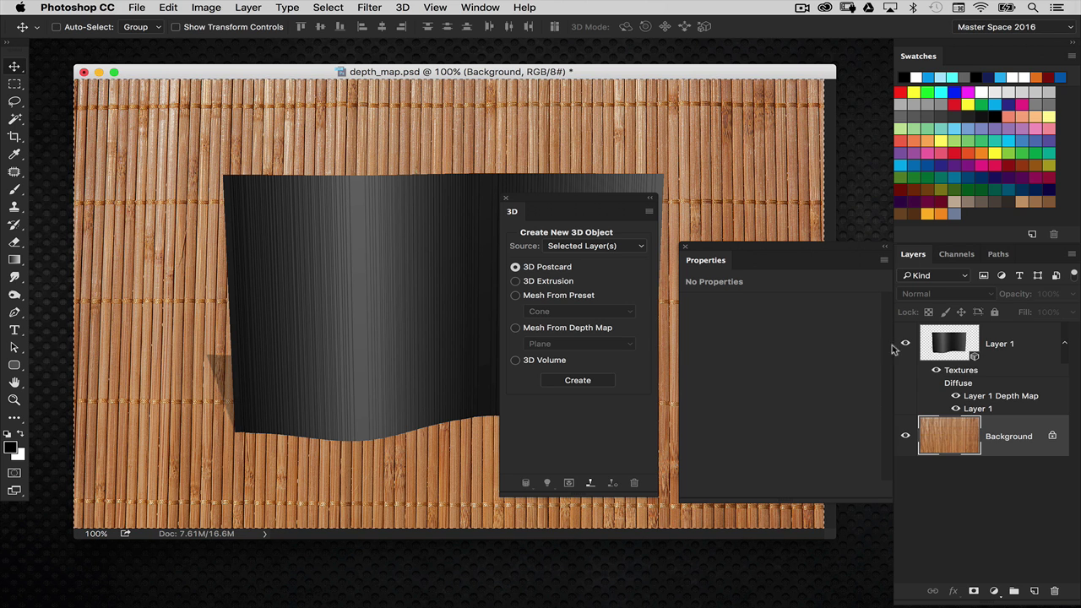
{"action": "left_click", "coordinate": [951, 349]}
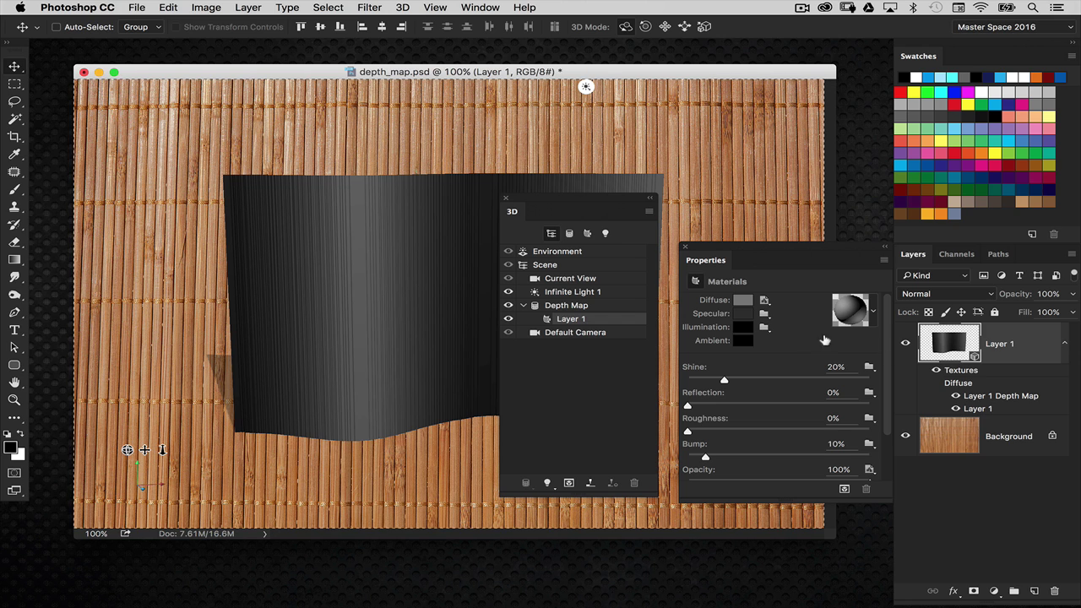
{"action": "left_click", "coordinate": [763, 302]}
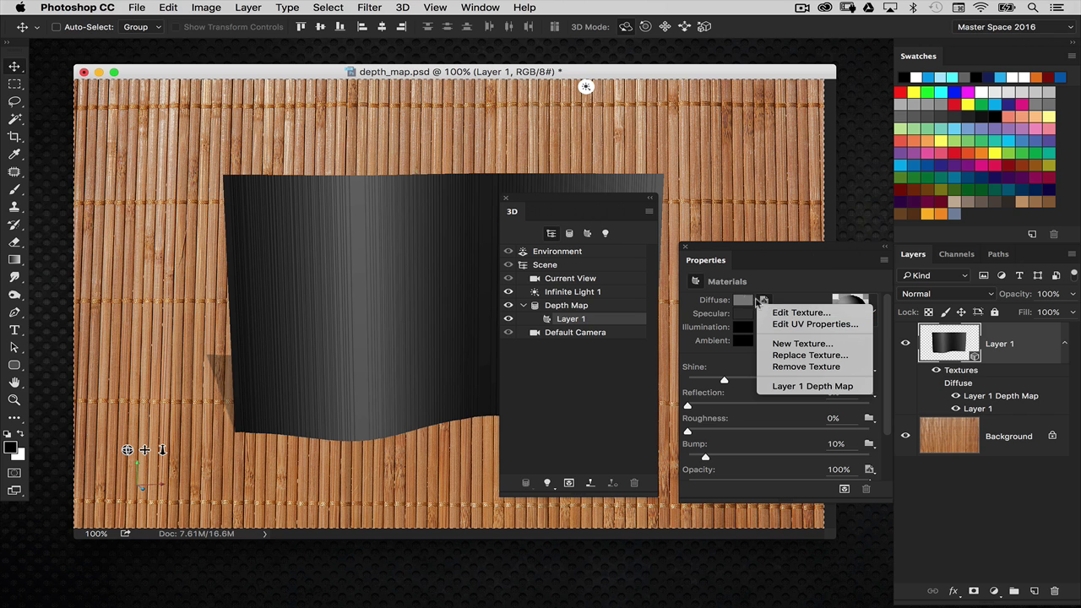
Step: Paste the bamboo into the diffuse texture, save and close it, and select Background
{"action": "left_click", "coordinate": [803, 314]}
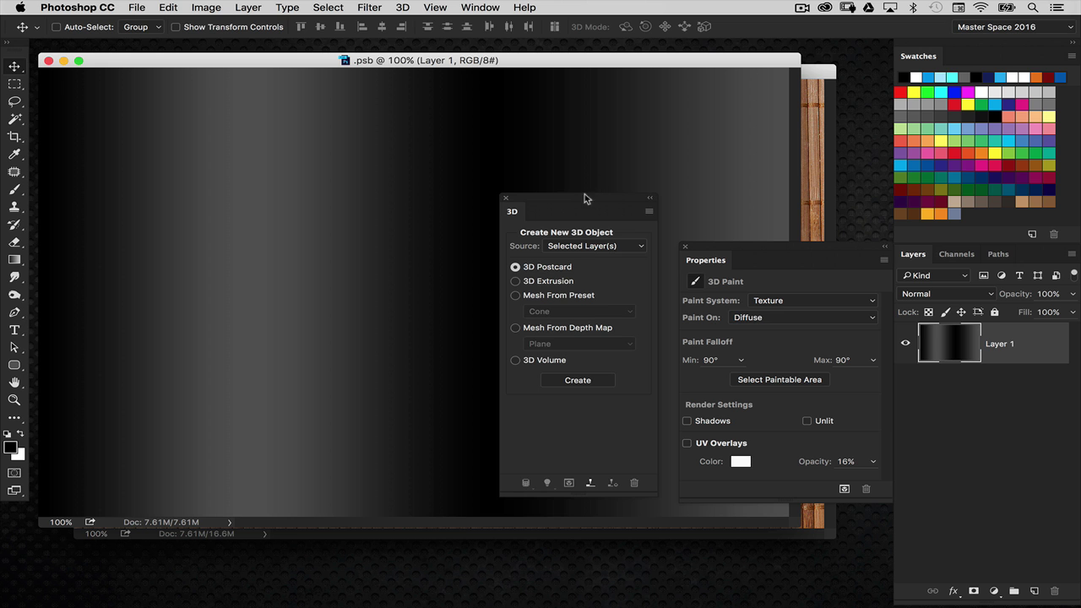
{"action": "left_click_drag", "start_coordinate": [584, 194], "coordinate": [583, 435]}
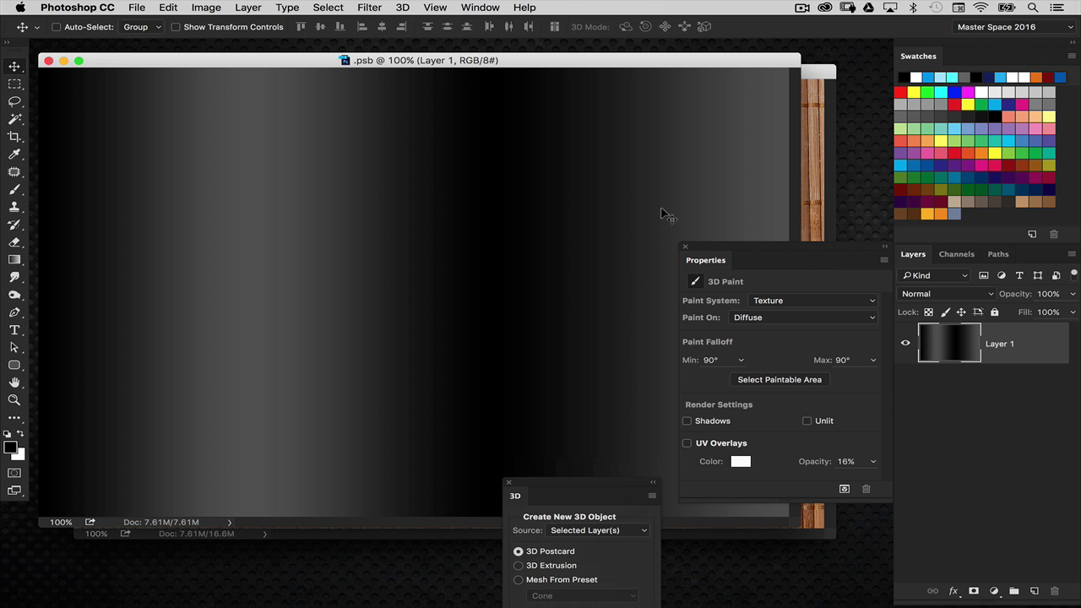
{"action": "key", "text": "super+v"}
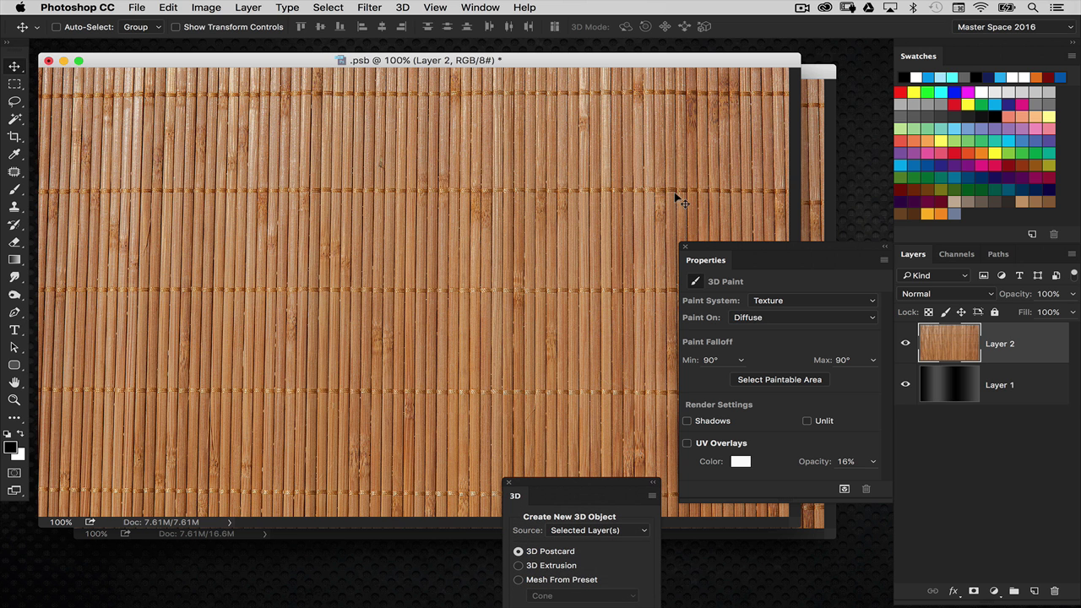
{"action": "key", "text": "super+s"}
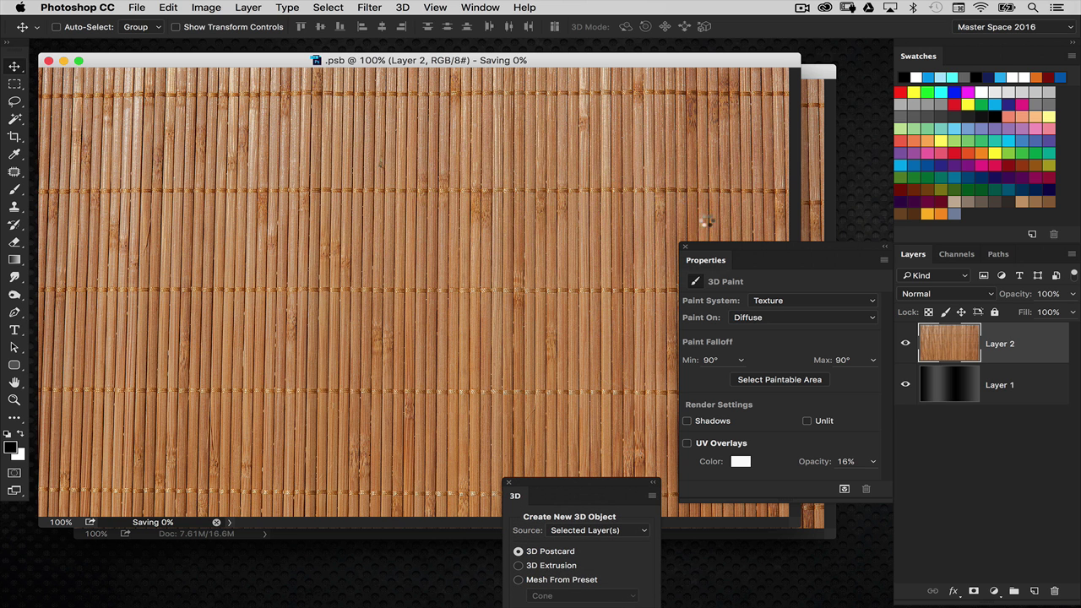
{"action": "key", "text": "super+w"}
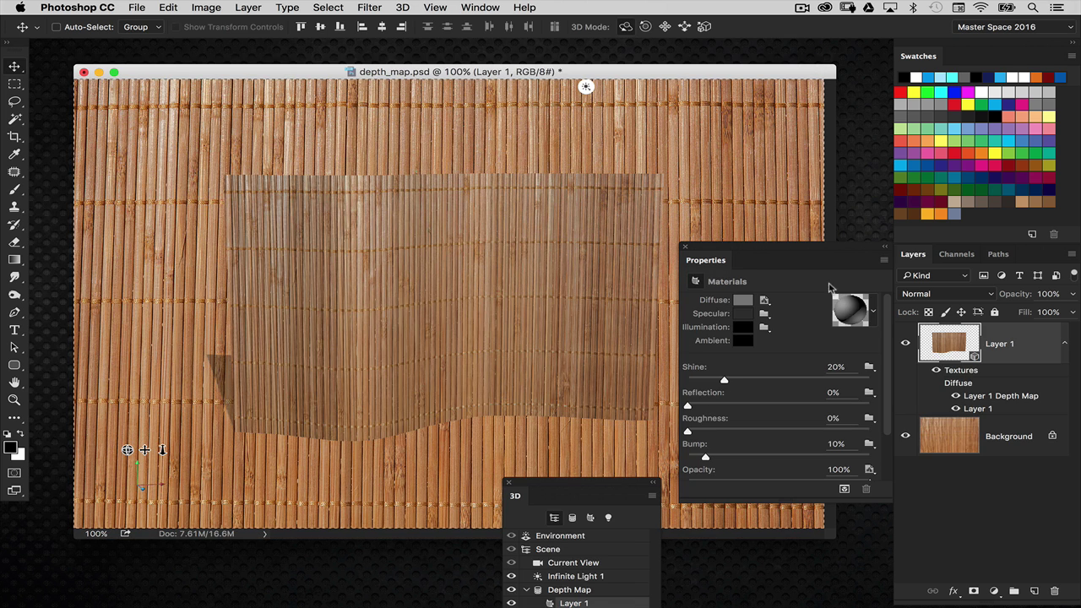
{"action": "left_click", "coordinate": [931, 426]}
Step: Fill the Background with black, reselect the 3D Layer 1, and close Properties
{"action": "key", "text": "alt+Delete"}
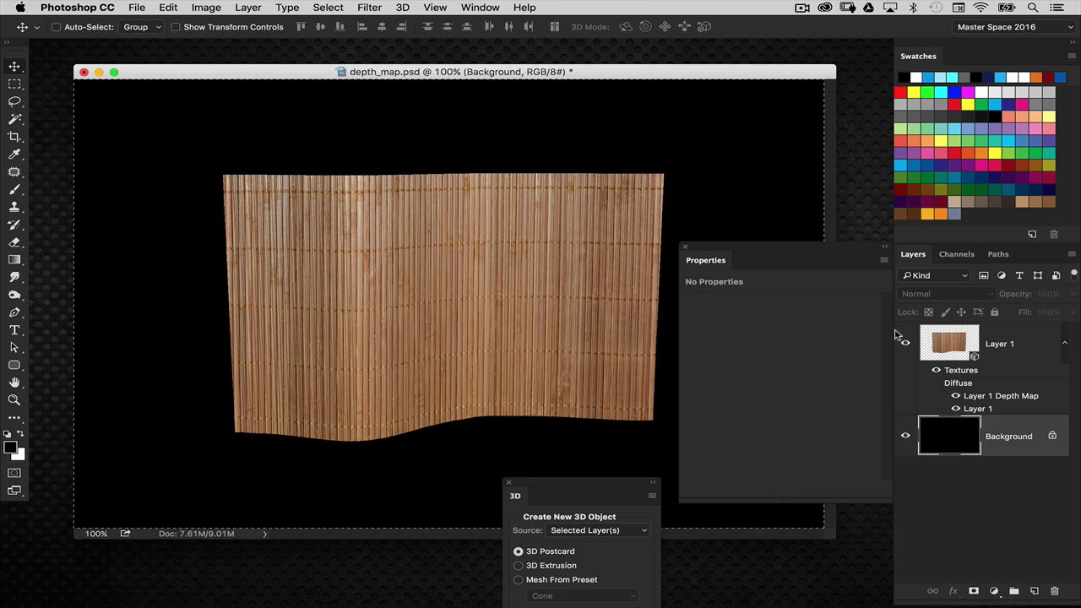
{"action": "left_click", "coordinate": [939, 340]}
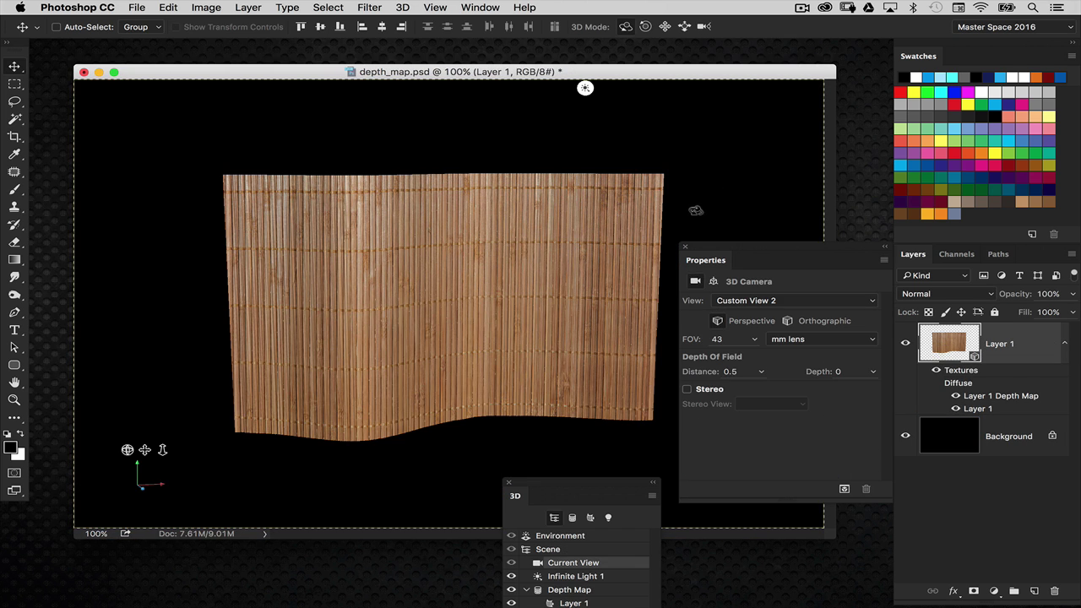
{"action": "left_click", "coordinate": [686, 247]}
Step: Orbit, slide and rotate the 3D camera to view the bamboo mat from a low angle
{"action": "left_click_drag", "start_coordinate": [686, 205], "coordinate": [616, 226]}
{"action": "left_click_drag", "start_coordinate": [674, 282], "coordinate": [664, 65]}
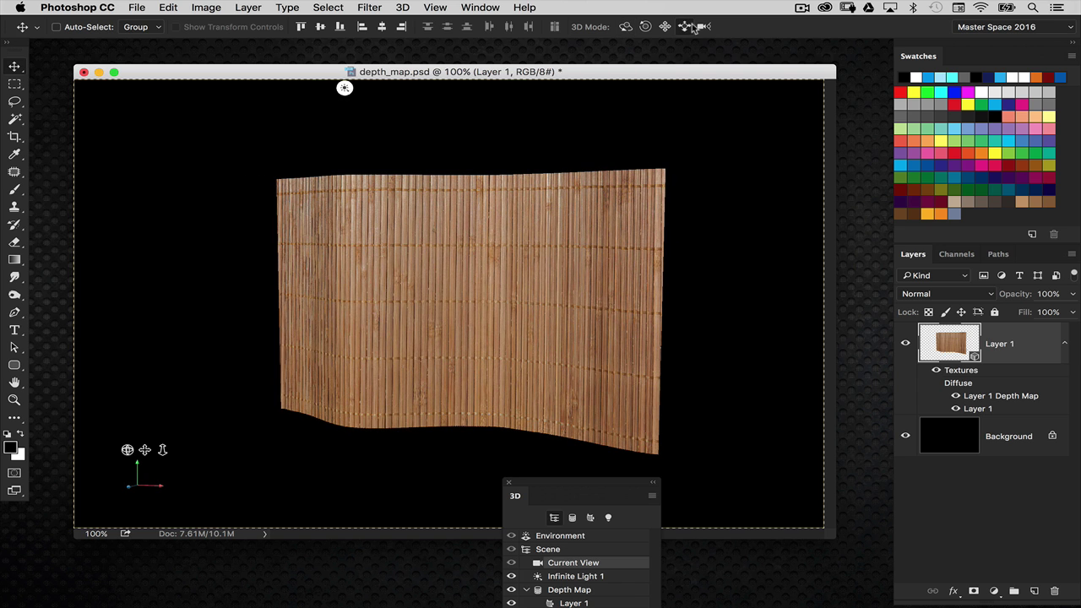
{"action": "left_click", "coordinate": [686, 26]}
{"action": "left_click_drag", "start_coordinate": [707, 186], "coordinate": [622, 128]}
{"action": "left_click", "coordinate": [626, 26]}
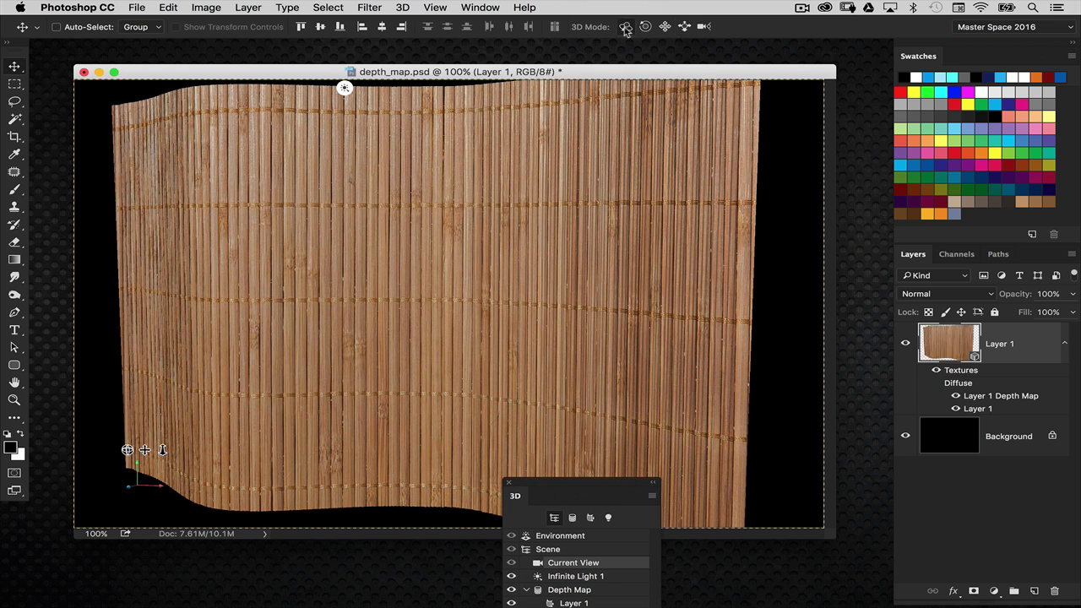
{"action": "mouse_move", "coordinate": [760, 235]}
{"action": "left_mouse_down"}
{"action": "mouse_move", "coordinate": [510, 231]}
{"action": "mouse_move", "coordinate": [552, 244]}
{"action": "mouse_move", "coordinate": [787, 223]}
{"action": "mouse_move", "coordinate": [785, 164]}
{"action": "mouse_move", "coordinate": [768, 154]}
{"action": "mouse_move", "coordinate": [775, 161]}
{"action": "mouse_move", "coordinate": [667, 192]}
{"action": "left_mouse_up"}
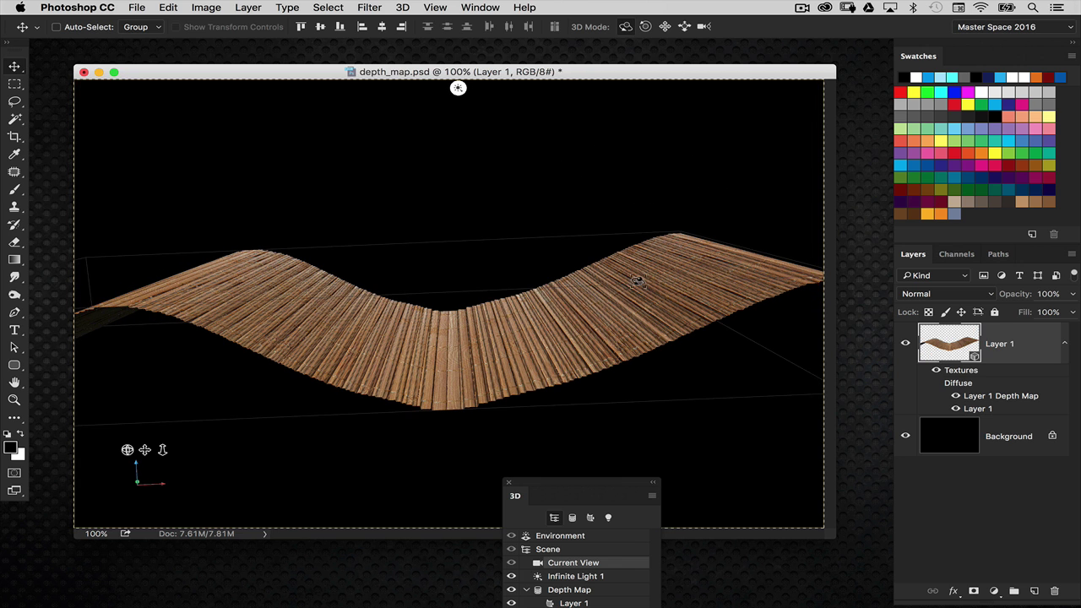
Step: Rotate the bamboo mesh about 90° on its Z axis and tilt it toward the viewer
{"action": "left_click", "coordinate": [638, 281]}
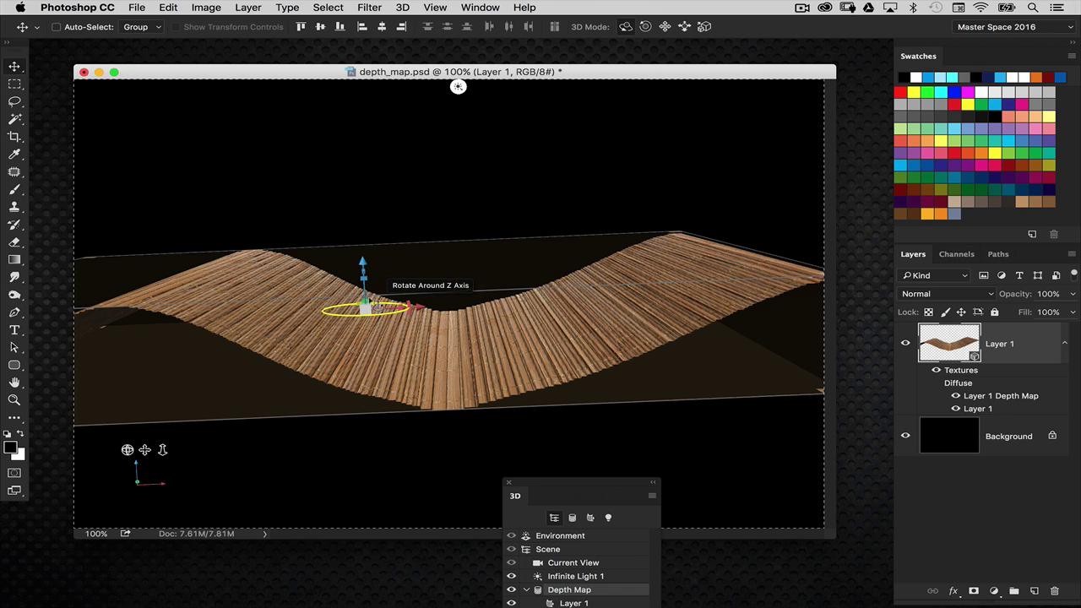
{"action": "left_click_drag", "start_coordinate": [374, 302], "coordinate": [12, 433]}
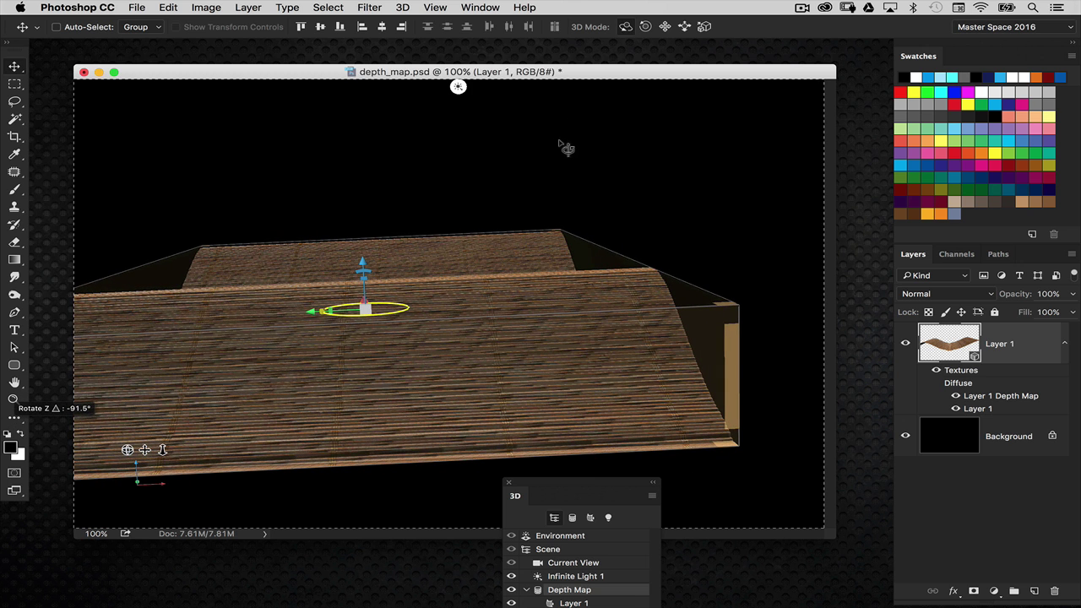
{"action": "left_click", "coordinate": [576, 199]}
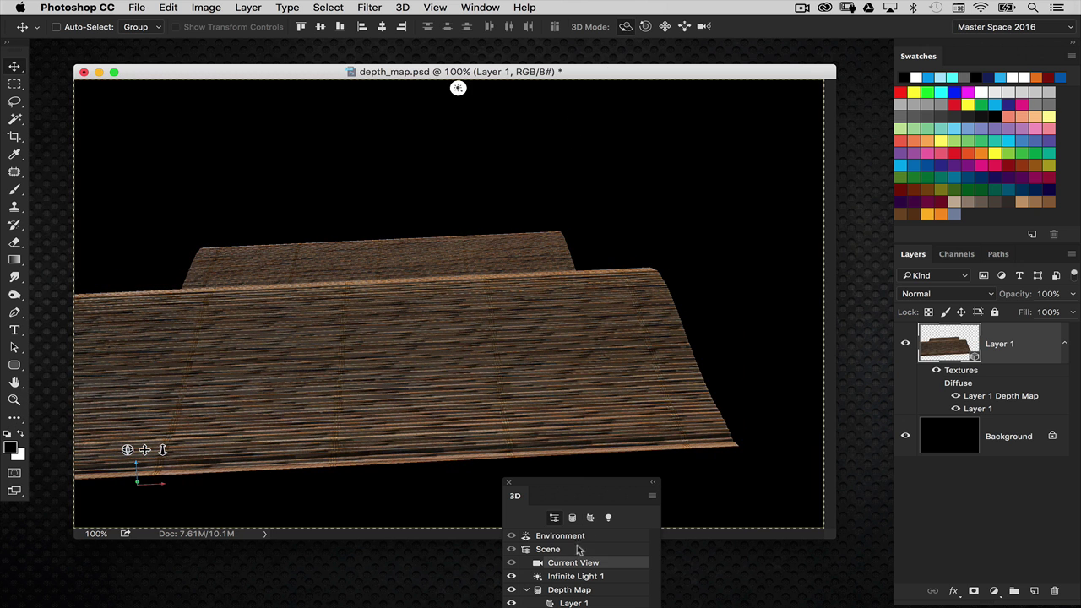
{"action": "left_click_drag", "start_coordinate": [568, 183], "coordinate": [602, 192]}
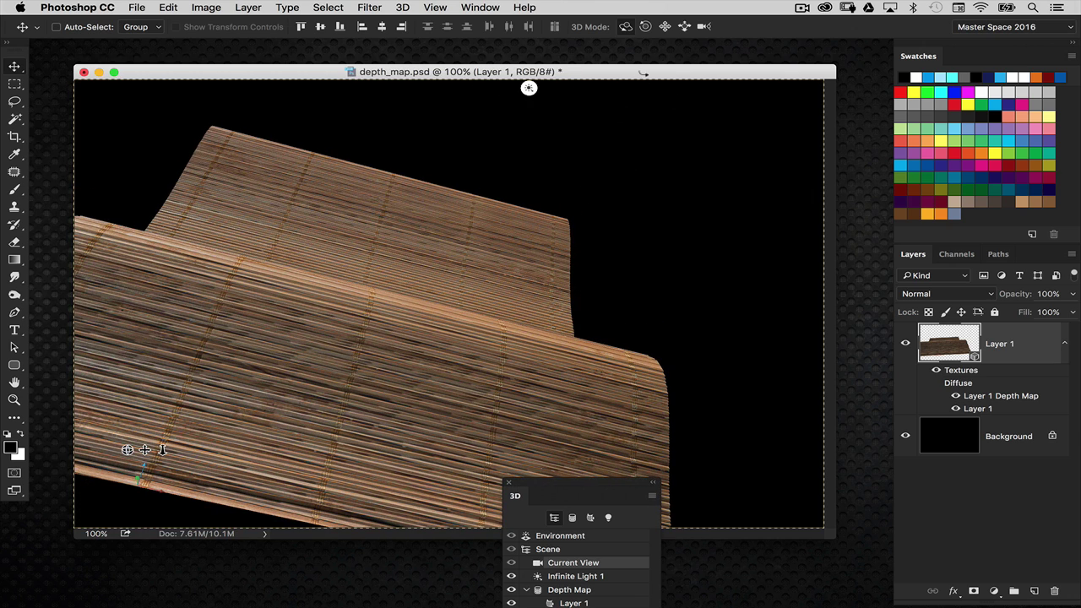
{"action": "left_click_drag", "start_coordinate": [643, 72], "coordinate": [660, 73]}
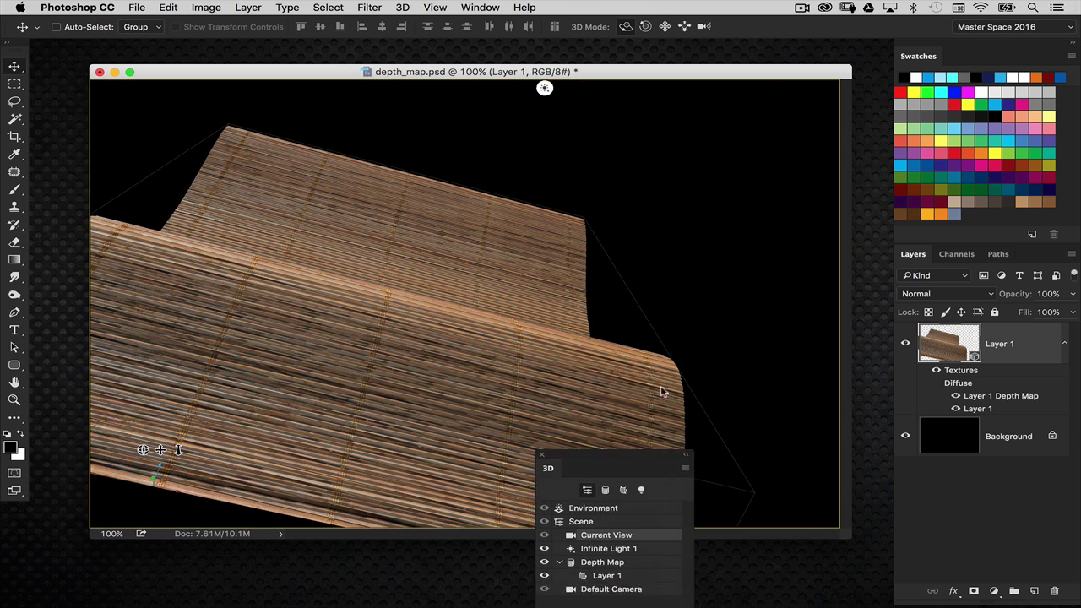
Step: Open the Properties panel, arrange the panels, and orbit the current view toward the mat
{"action": "left_click_drag", "start_coordinate": [593, 482], "coordinate": [704, 267]}
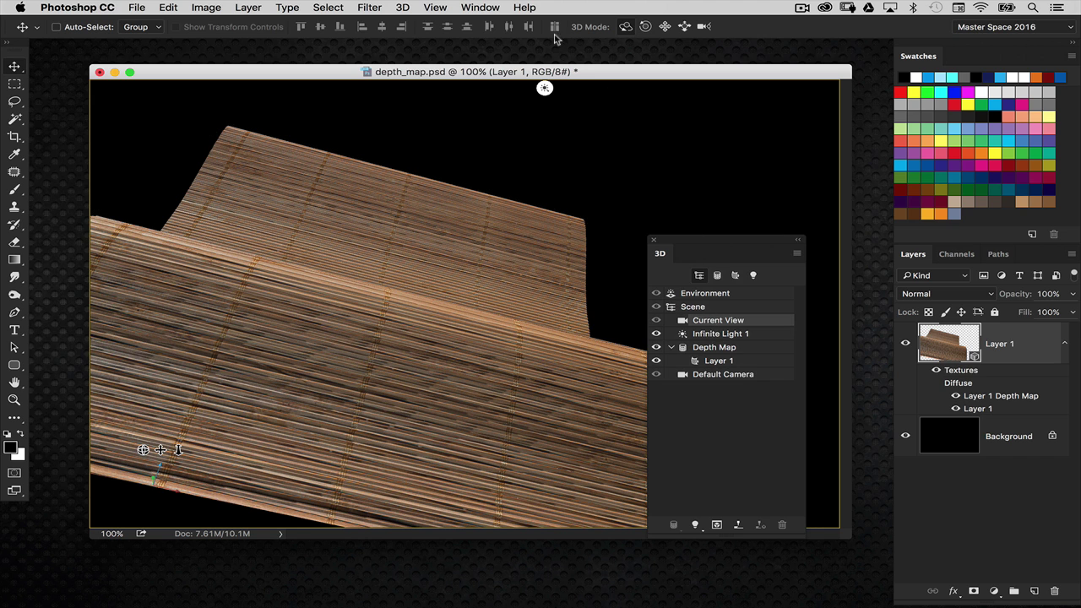
{"action": "left_click", "coordinate": [487, 9]}
{"action": "left_click", "coordinate": [529, 420]}
{"action": "left_click_drag", "start_coordinate": [732, 255], "coordinate": [850, 287]}
{"action": "left_click", "coordinate": [720, 362]}
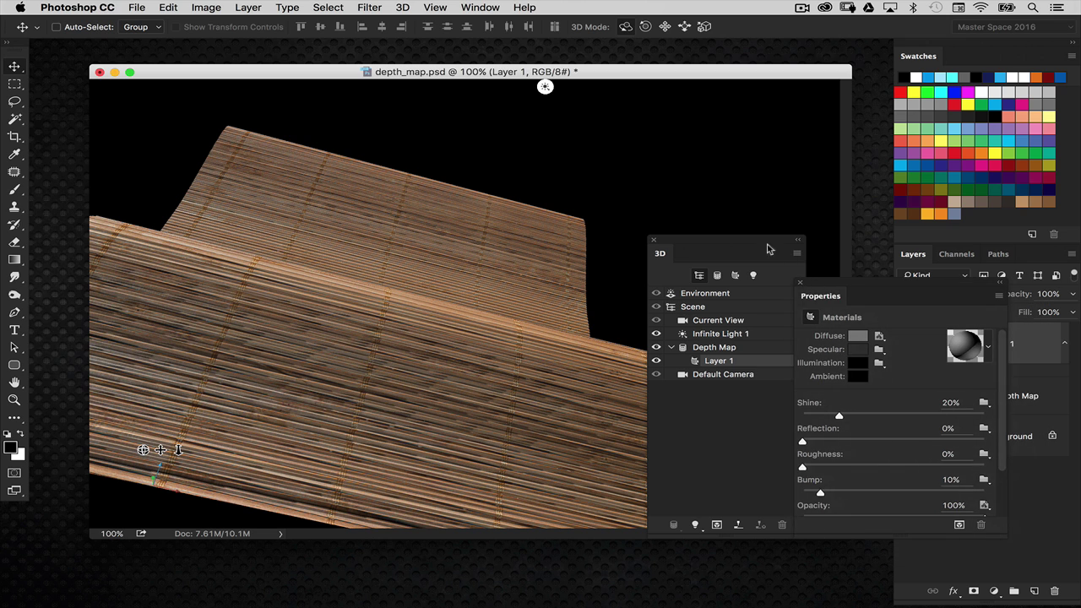
{"action": "left_click_drag", "start_coordinate": [767, 245], "coordinate": [725, 245]}
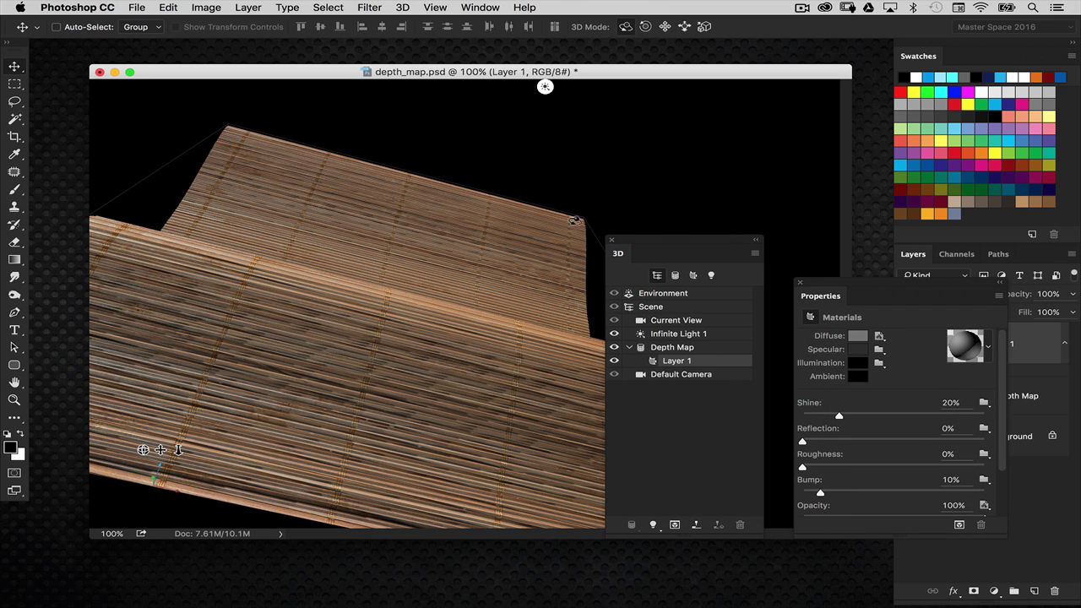
{"action": "left_click", "coordinate": [675, 347]}
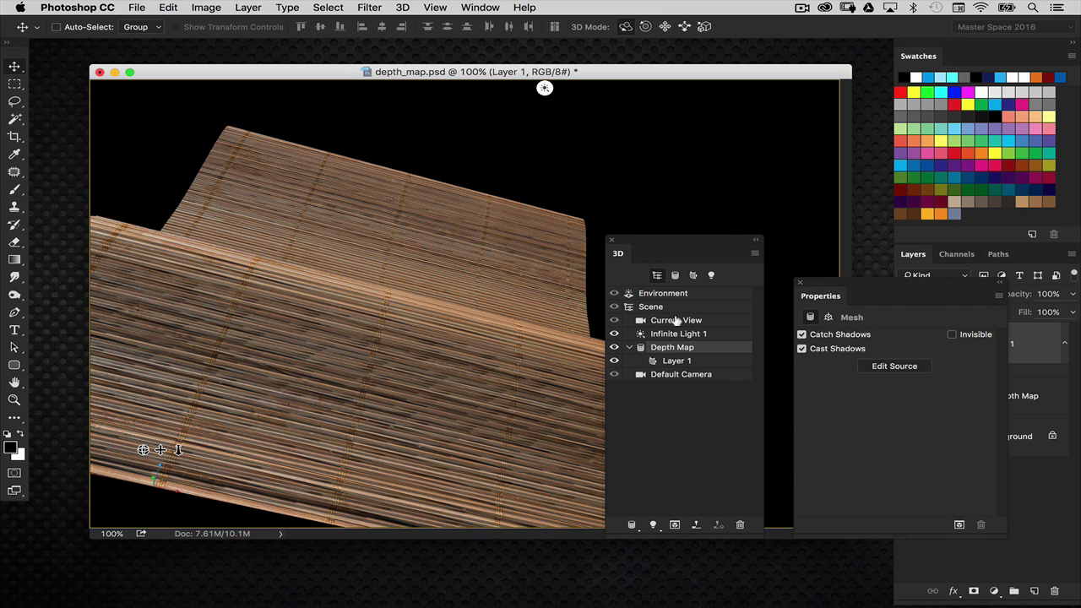
{"action": "left_click", "coordinate": [676, 320]}
{"action": "left_click_drag", "start_coordinate": [636, 219], "coordinate": [630, 231]}
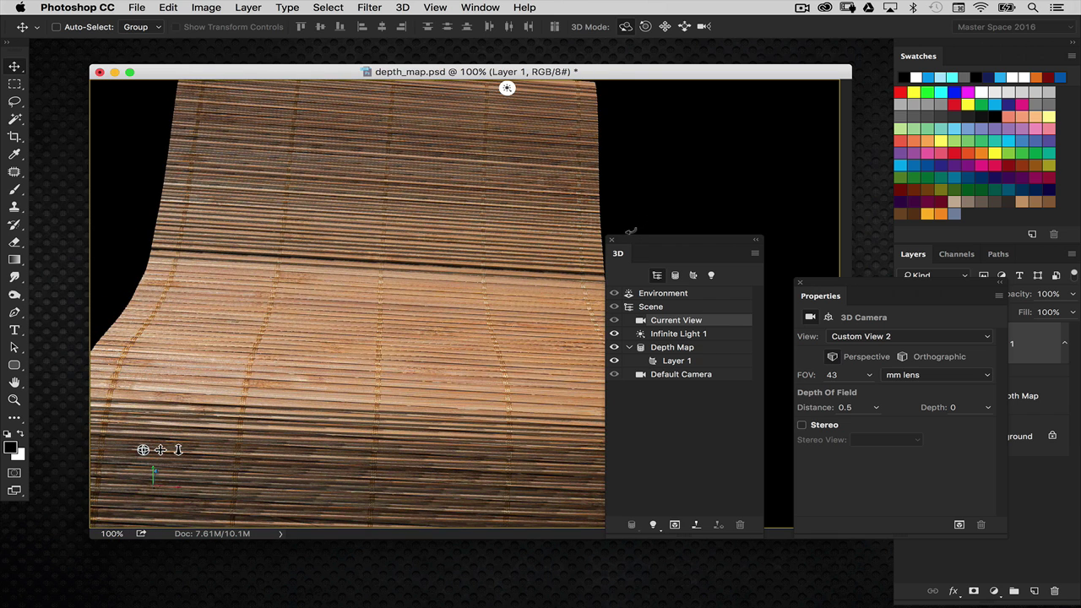
Step: Assign Layer 1 as the mat material's bump texture, then show the Current View camera settings
{"action": "left_click", "coordinate": [687, 361]}
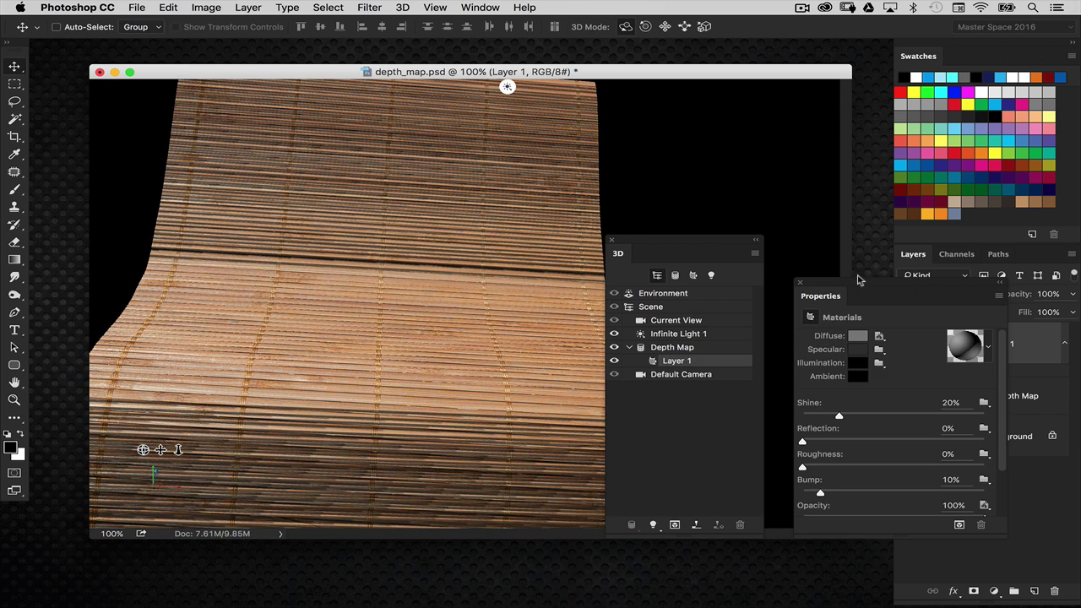
{"action": "left_click_drag", "start_coordinate": [859, 279], "coordinate": [830, 236]}
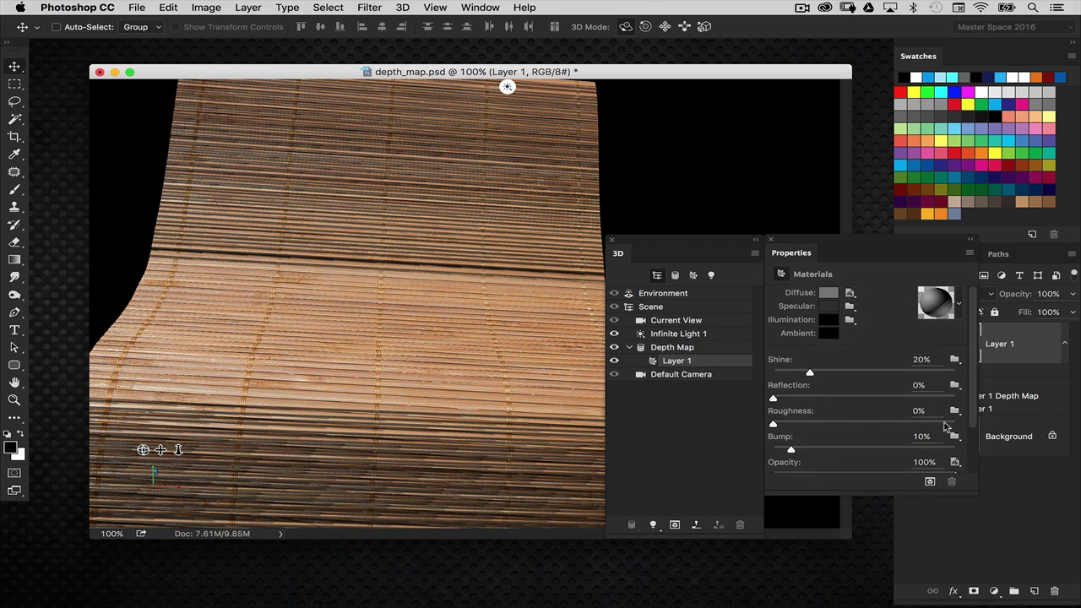
{"action": "scroll", "coordinate": [865, 435], "scroll_direction": "down", "scroll_amount": 3}
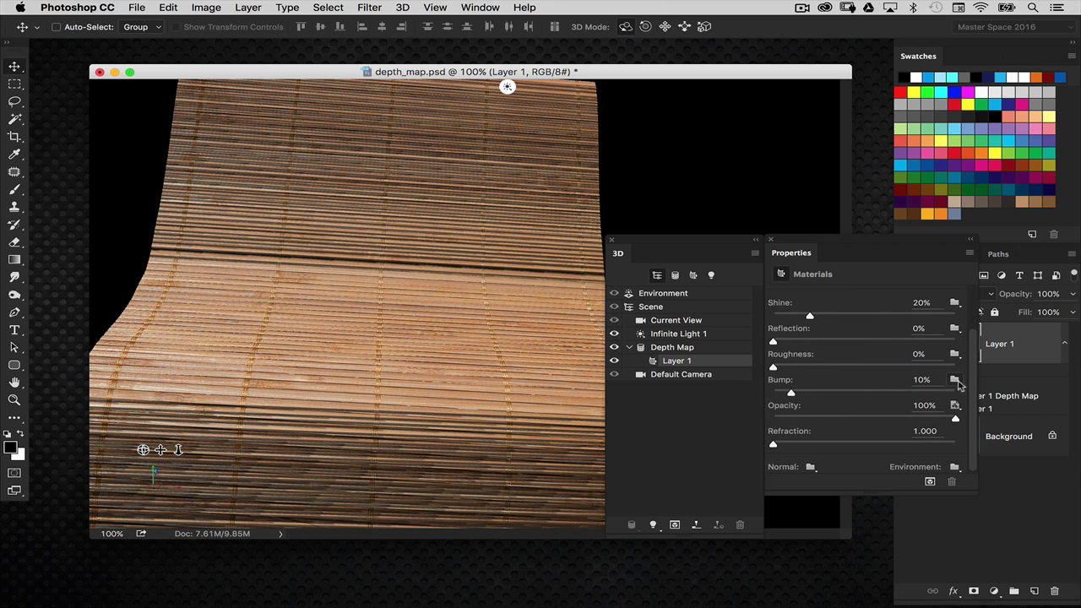
{"action": "left_click", "coordinate": [957, 382]}
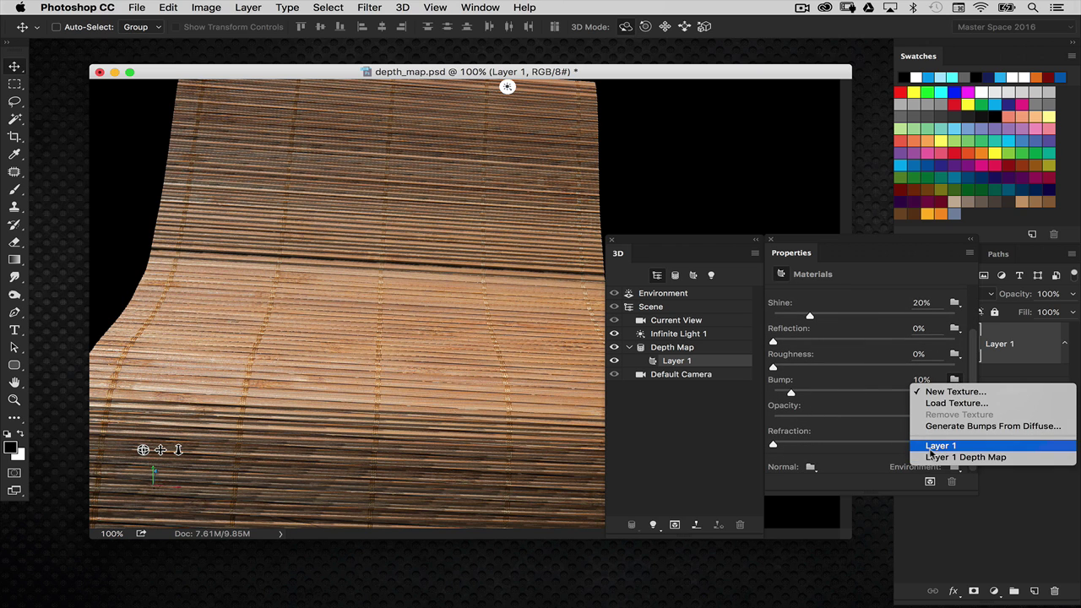
{"action": "left_click", "coordinate": [976, 450]}
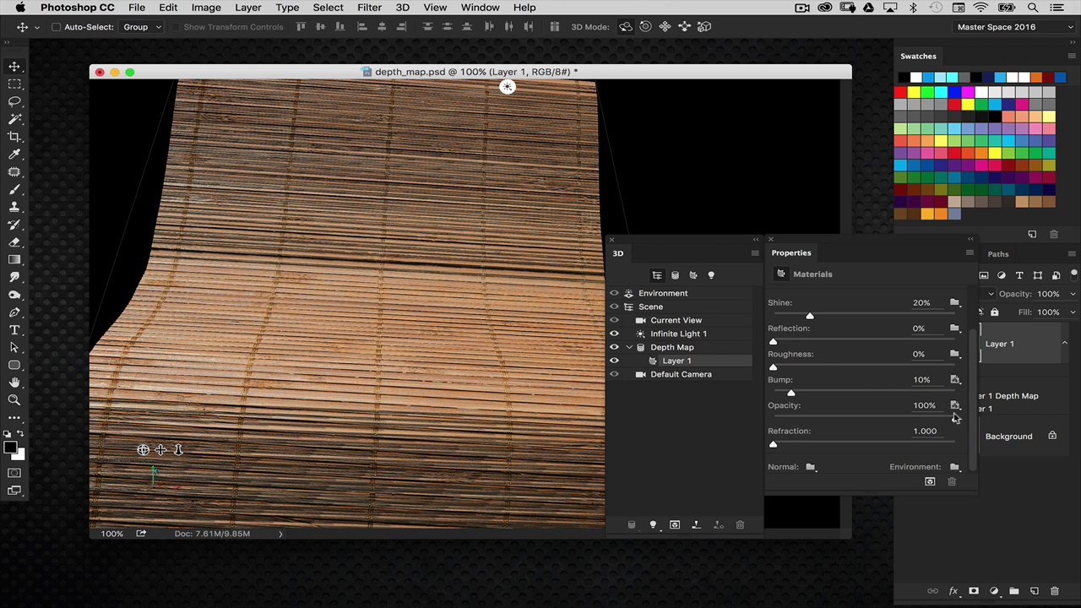
{"action": "scroll", "coordinate": [972, 447], "scroll_direction": "down", "scroll_amount": 1}
{"action": "scroll", "coordinate": [769, 494], "scroll_direction": "up", "scroll_amount": 2}
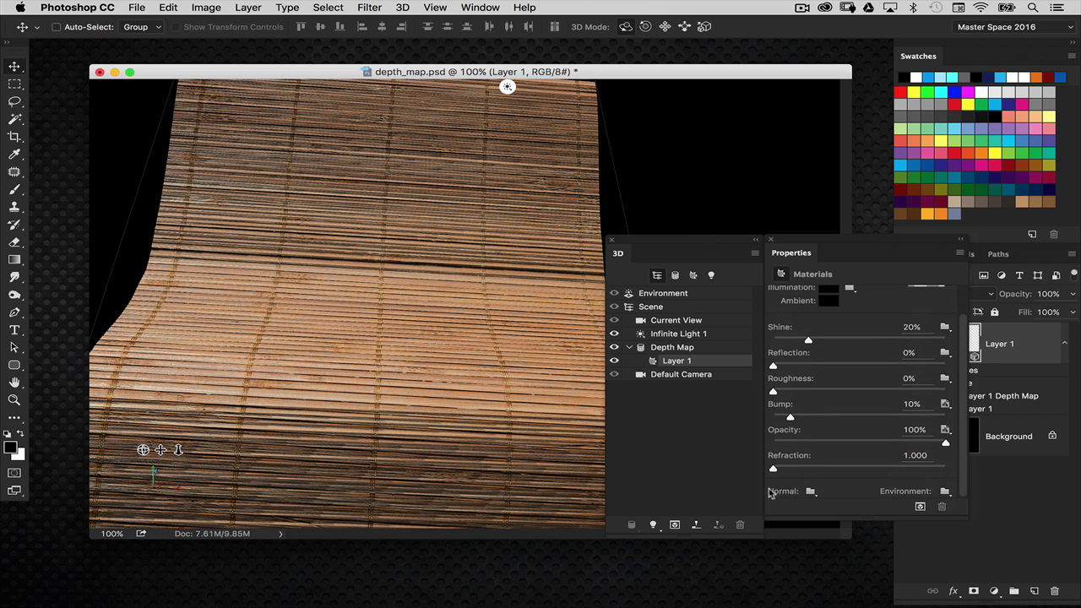
{"action": "left_click_drag", "start_coordinate": [808, 256], "coordinate": [781, 256]}
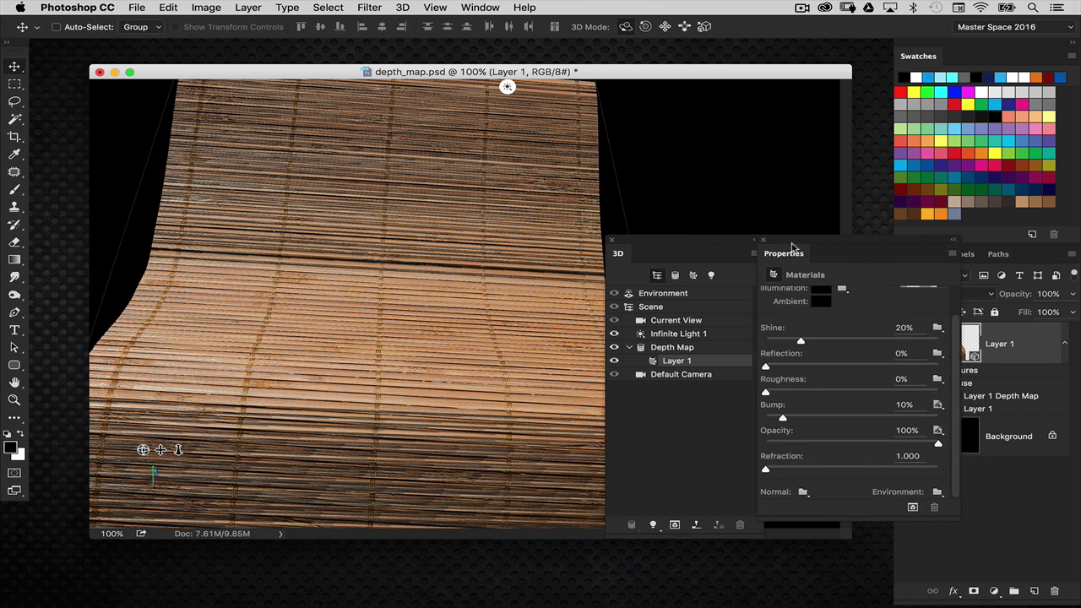
{"action": "left_click_drag", "start_coordinate": [932, 510], "coordinate": [947, 517]}
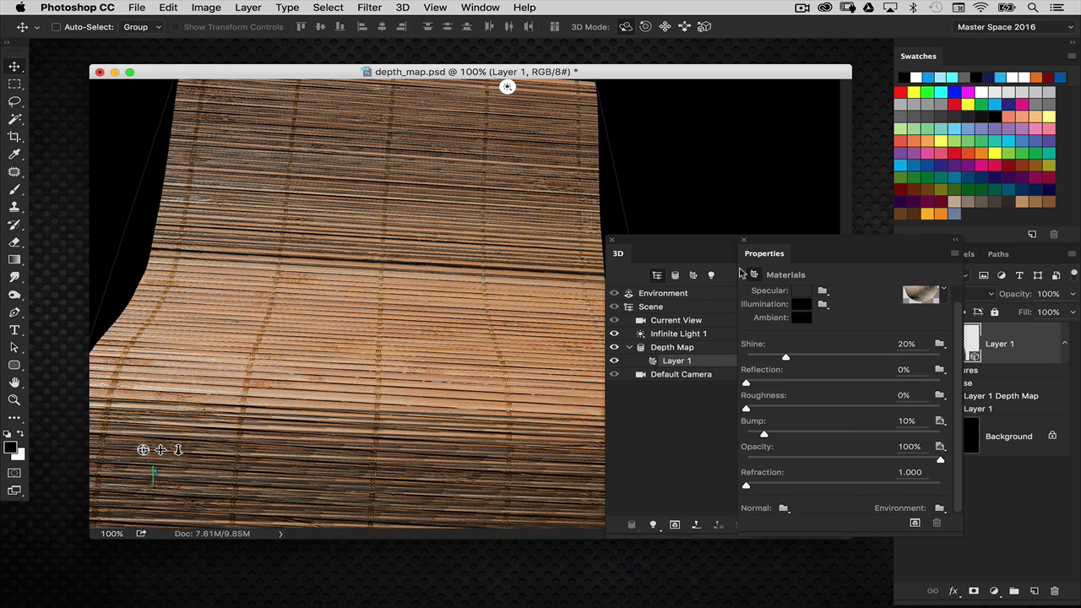
{"action": "left_click", "coordinate": [632, 194]}
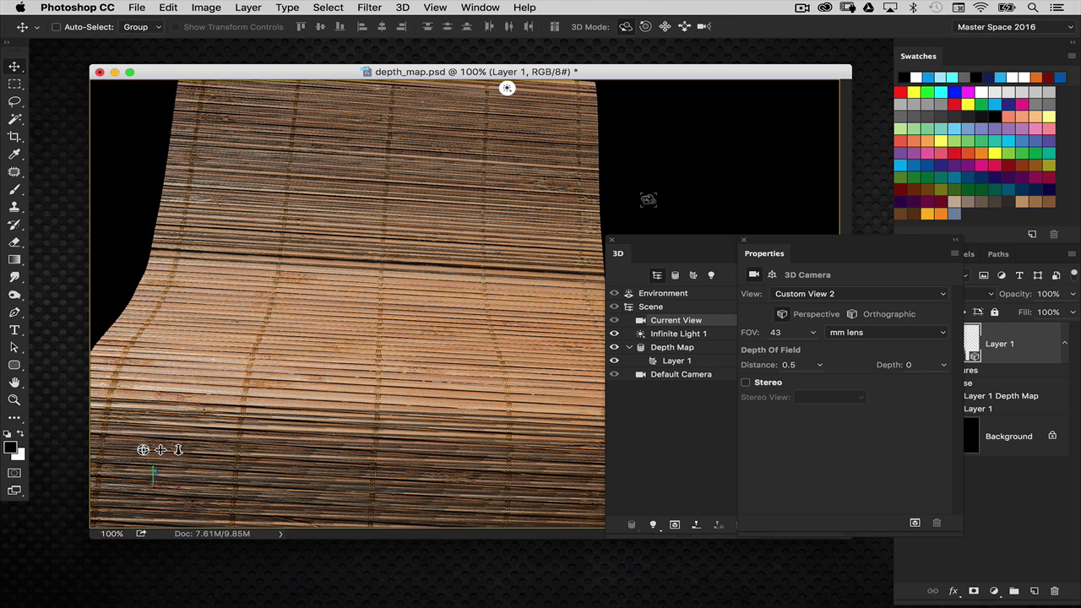
Step: Lower the camera, set the field of view to 30, and rotate Infinite Light 1 to brighten the mat
{"action": "left_click_drag", "start_coordinate": [648, 199], "coordinate": [652, 178]}
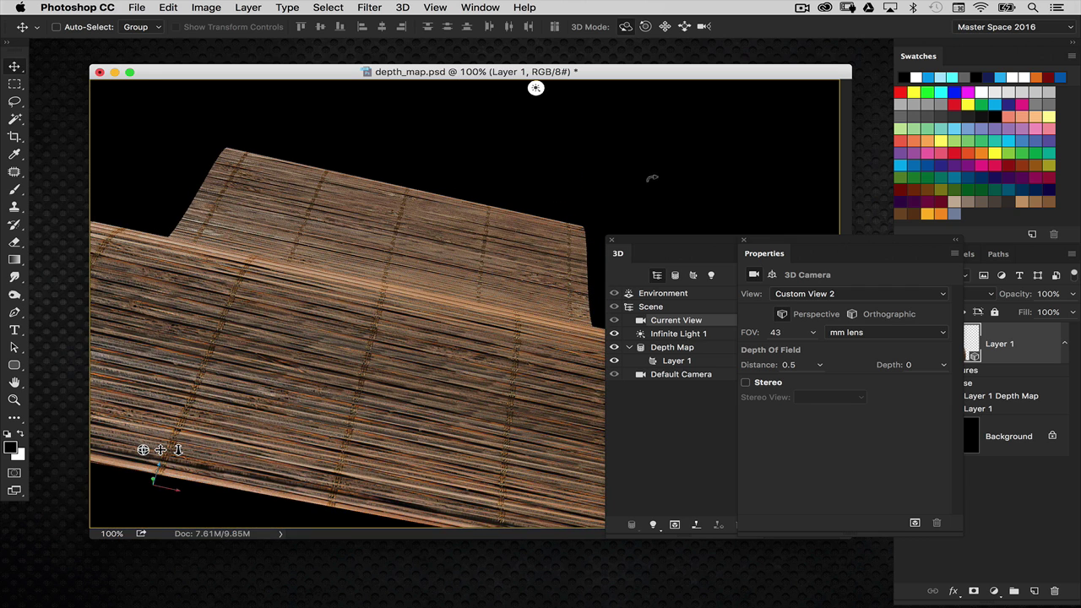
{"action": "left_click", "coordinate": [784, 331]}
{"action": "type", "text": "30"}
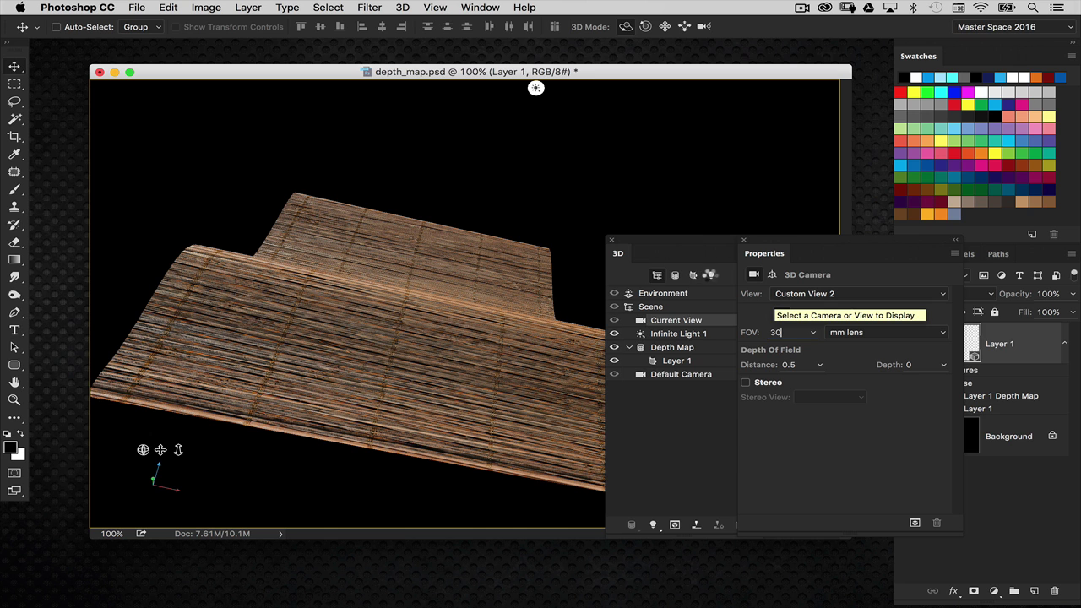
{"action": "left_click", "coordinate": [711, 277]}
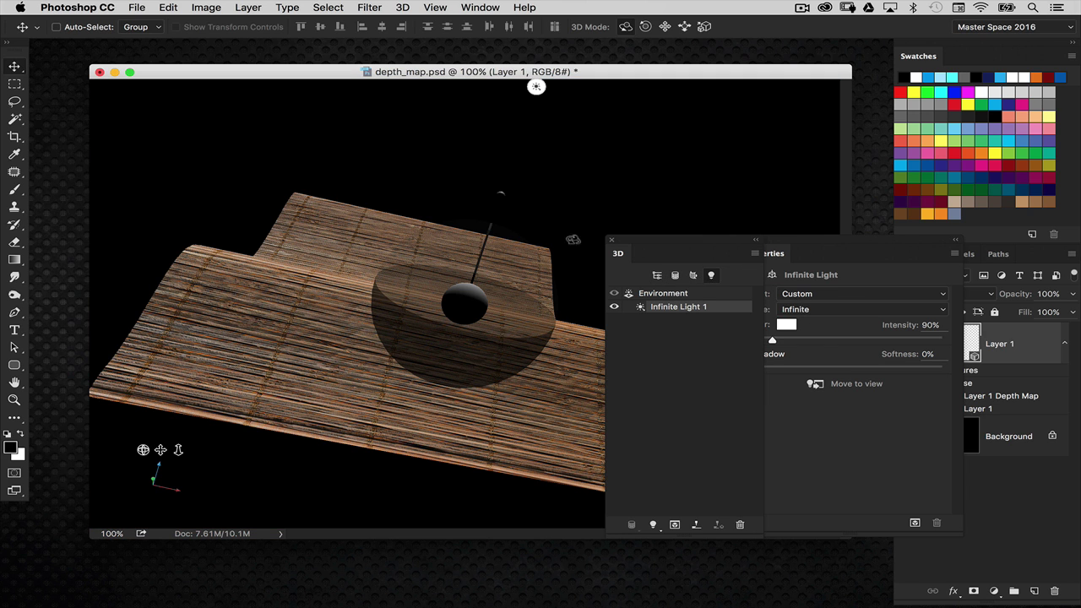
{"action": "mouse_move", "coordinate": [548, 234]}
{"action": "left_mouse_down"}
{"action": "mouse_move", "coordinate": [513, 366]}
{"action": "mouse_move", "coordinate": [697, 293]}
{"action": "left_mouse_up"}
Step: Set the Current View camera's depth of field to Depth 1 and Distance 0.34
{"action": "left_click", "coordinate": [657, 275]}
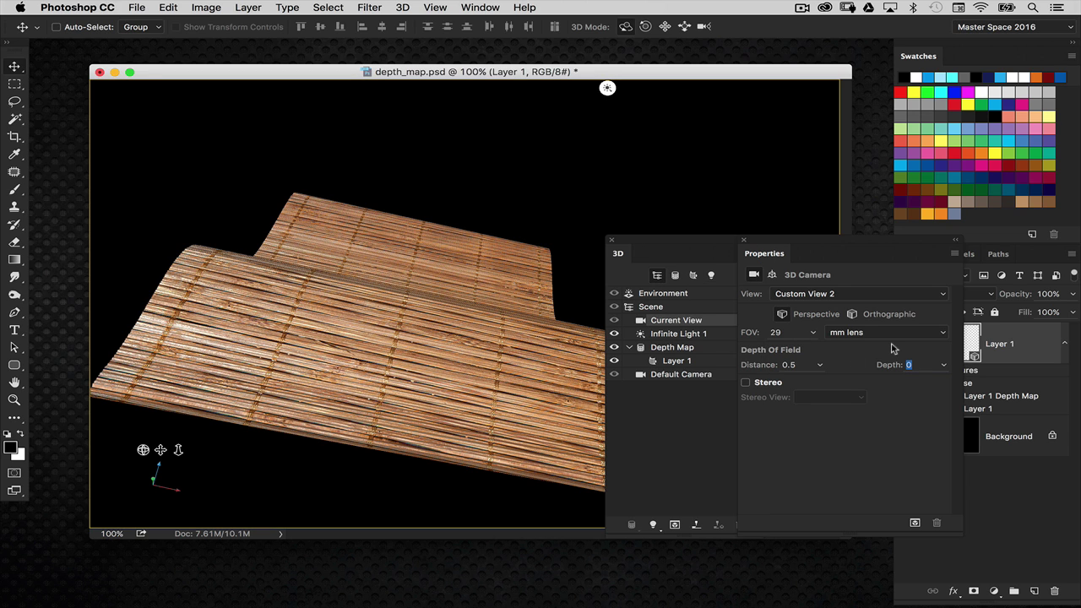
{"action": "type", "text": "1"}
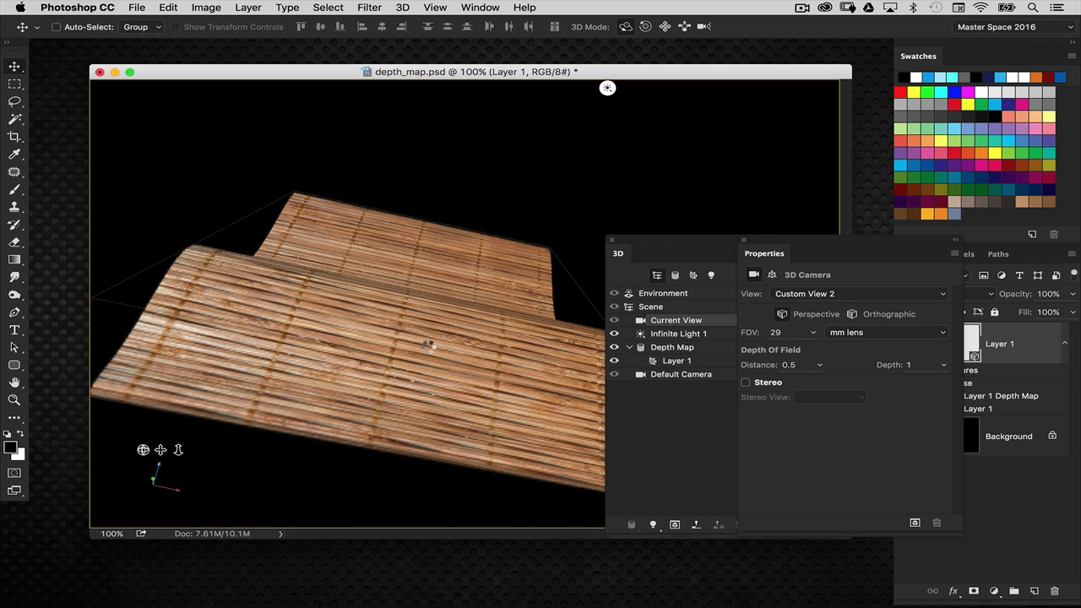
{"action": "left_click", "coordinate": [429, 345]}
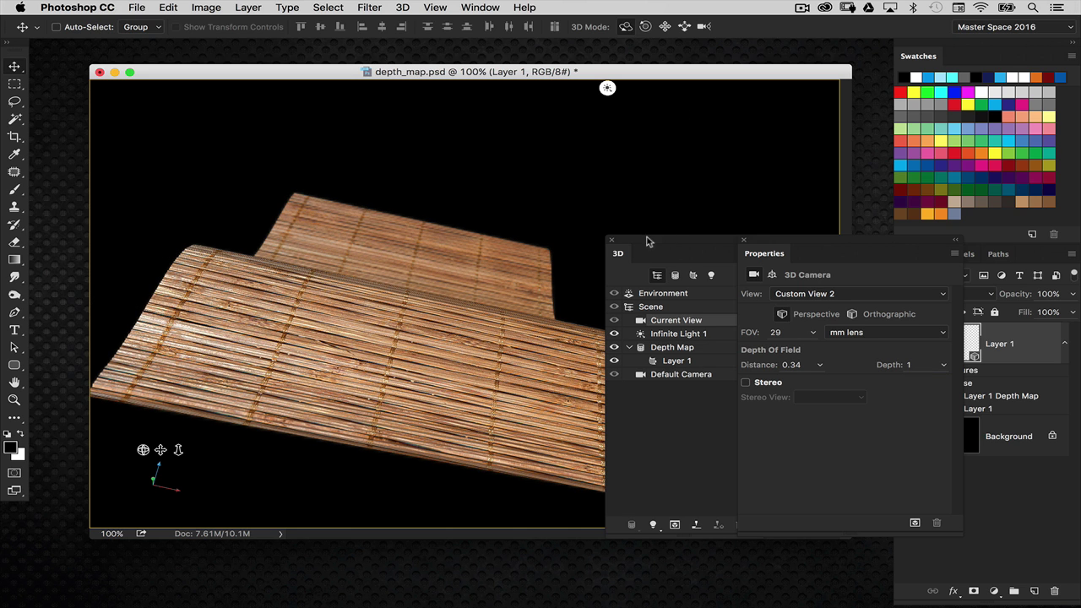
{"action": "left_click_drag", "start_coordinate": [647, 241], "coordinate": [752, 257]}
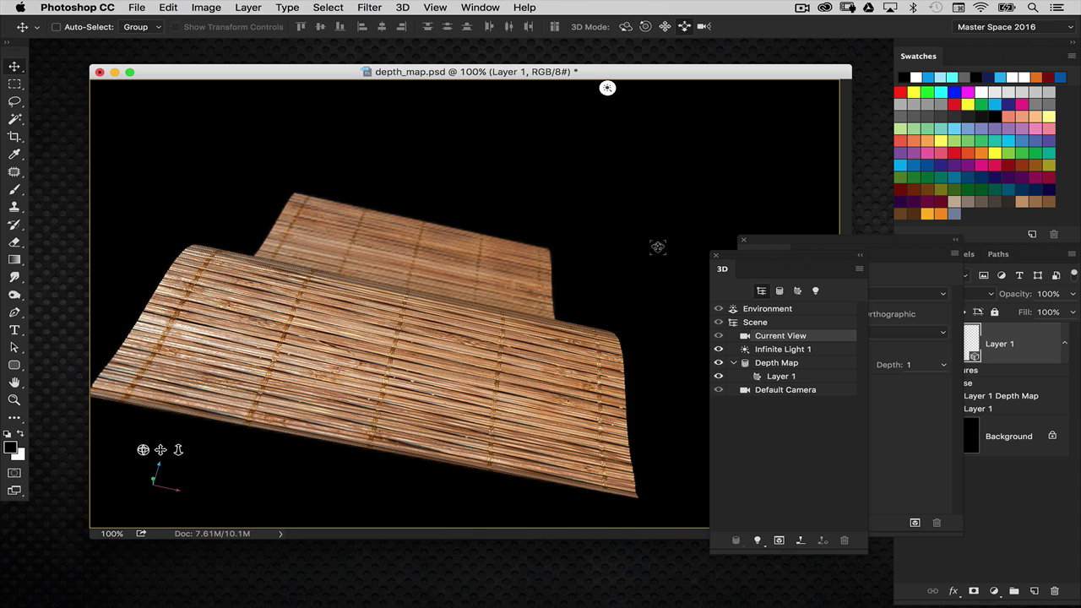
Step: Dolly the camera closer, then orbit it until the mat rises as a tall diagonal sheet
{"action": "left_click_drag", "start_coordinate": [657, 246], "coordinate": [671, 353]}
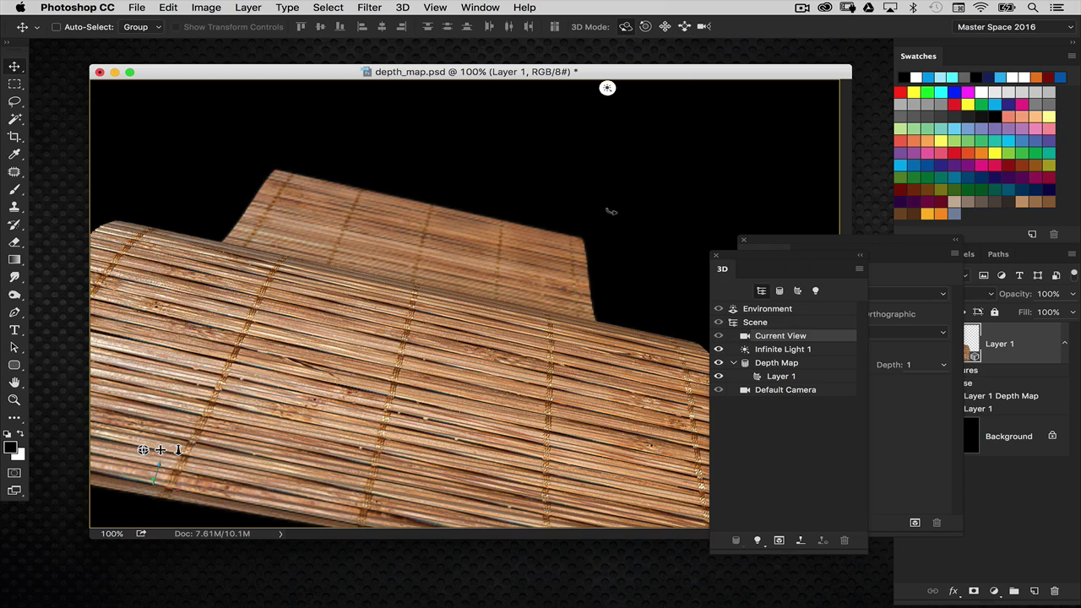
{"action": "mouse_move", "coordinate": [612, 212]}
{"action": "left_mouse_down"}
{"action": "mouse_move", "coordinate": [644, 202]}
{"action": "mouse_move", "coordinate": [656, 211]}
{"action": "mouse_move", "coordinate": [634, 221]}
{"action": "mouse_move", "coordinate": [680, 225]}
{"action": "mouse_move", "coordinate": [699, 250]}
{"action": "mouse_move", "coordinate": [719, 253]}
{"action": "mouse_move", "coordinate": [570, 236]}
{"action": "mouse_move", "coordinate": [522, 218]}
{"action": "mouse_move", "coordinate": [559, 199]}
{"action": "mouse_move", "coordinate": [658, 234]}
{"action": "mouse_move", "coordinate": [609, 241]}
{"action": "mouse_move", "coordinate": [497, 230]}
{"action": "mouse_move", "coordinate": [537, 240]}
{"action": "mouse_move", "coordinate": [607, 228]}
{"action": "left_mouse_up"}
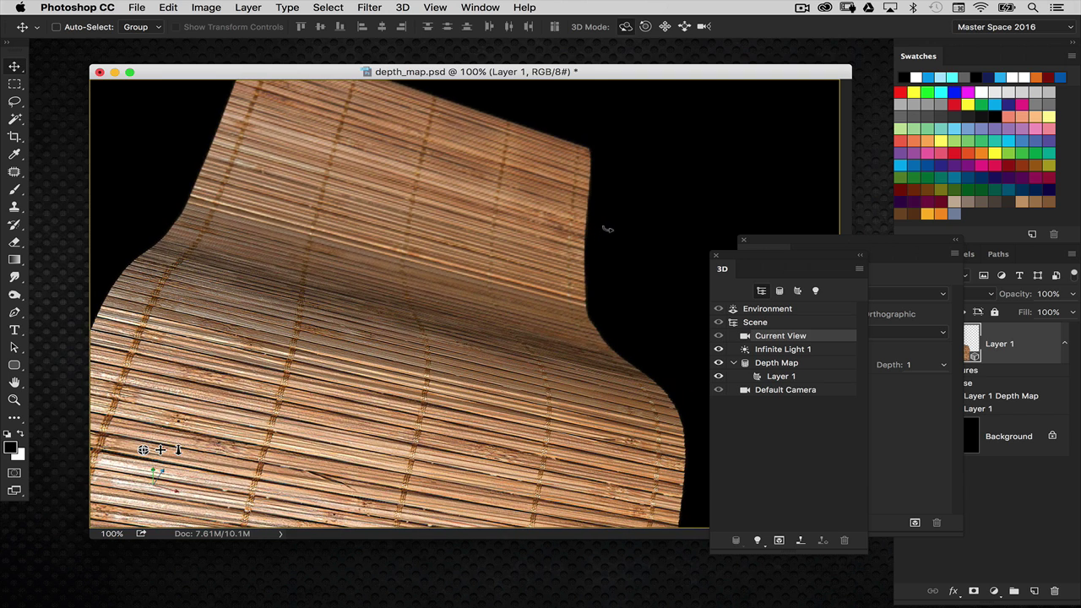